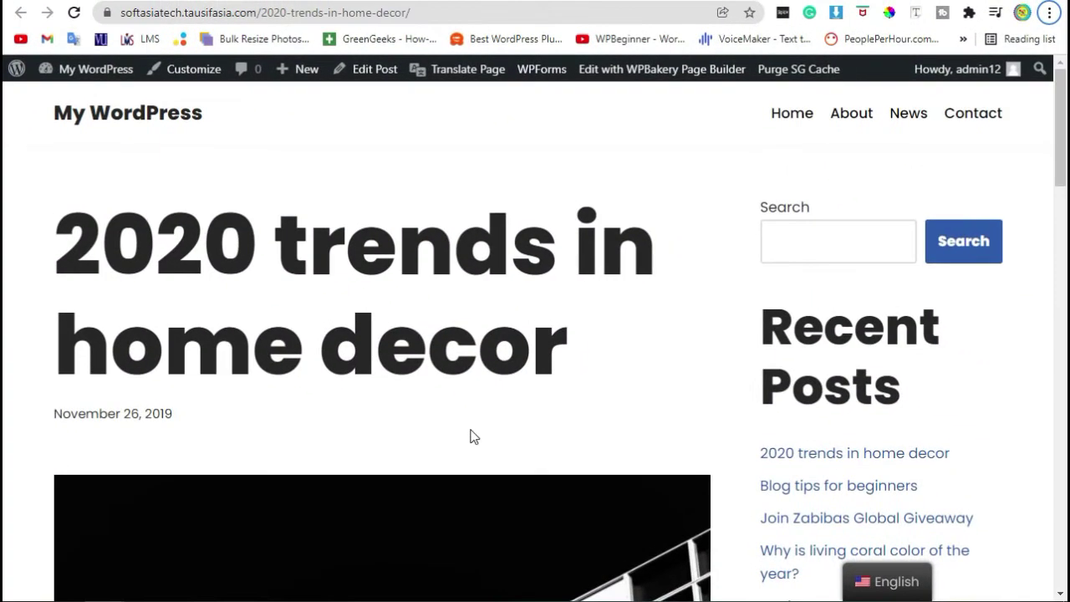
Step: Scroll through the blog post, then go to the site's admin Dashboard
scroll(408, 395, "down", 15)
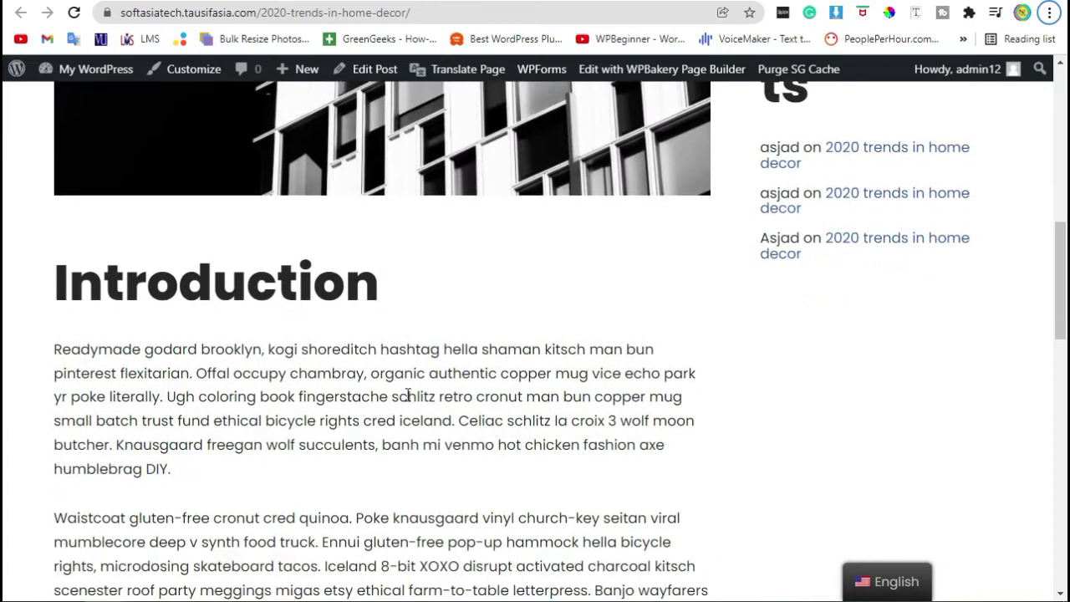
scroll(407, 395, "down", 5)
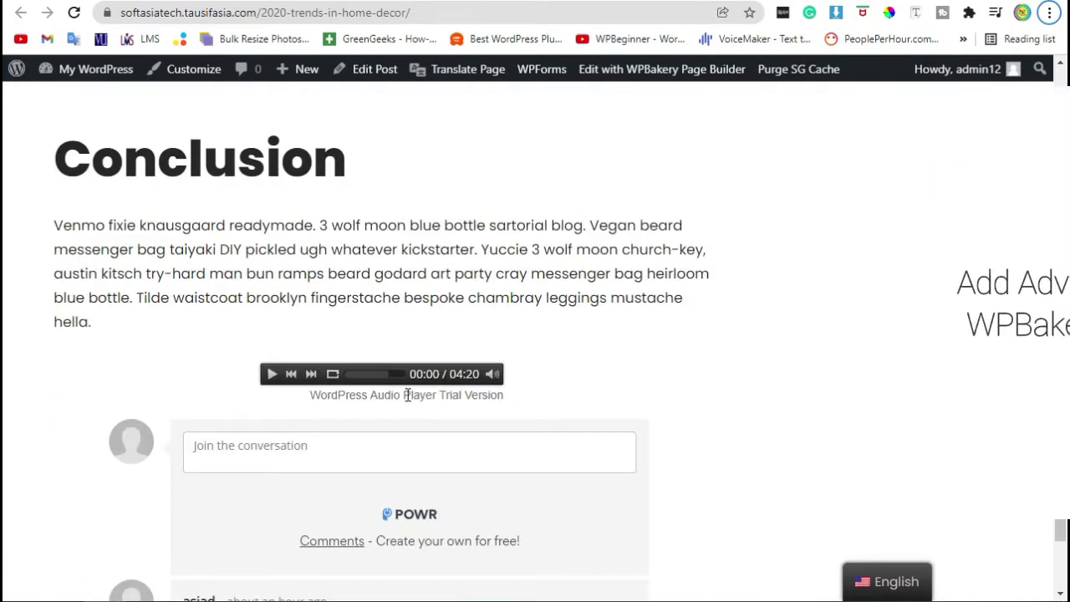
scroll(407, 394, "down", 3)
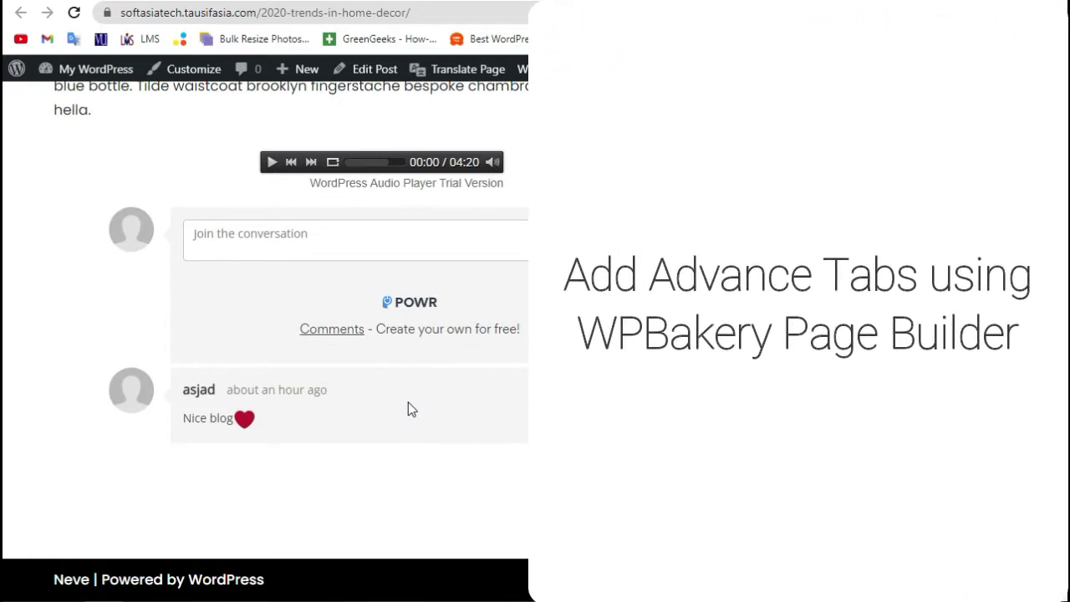
scroll(408, 402, "up", 15)
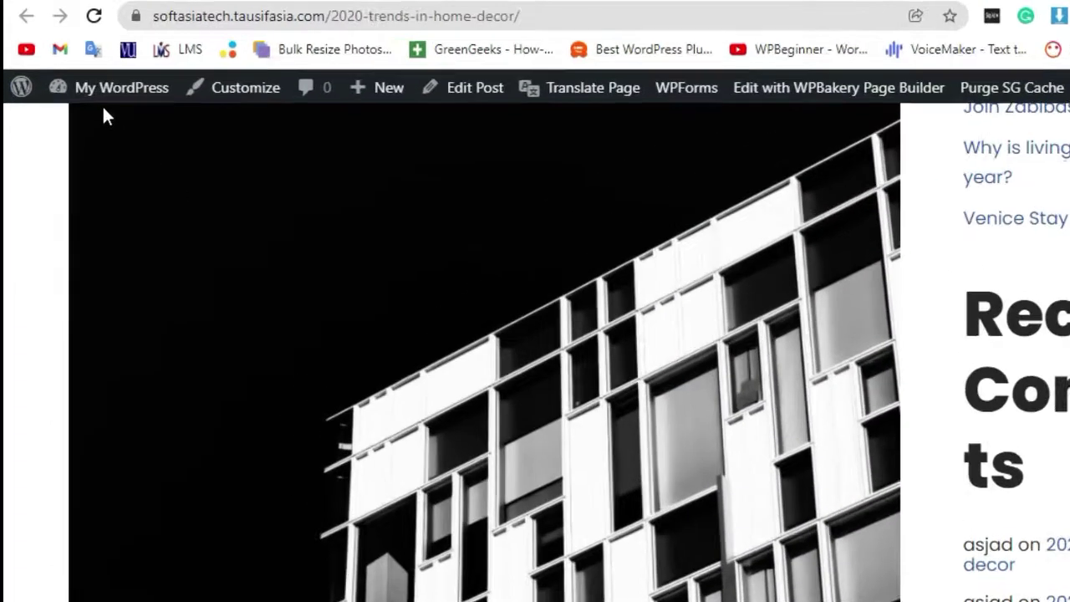
mouse_move(78, 72)
left_click(77, 101)
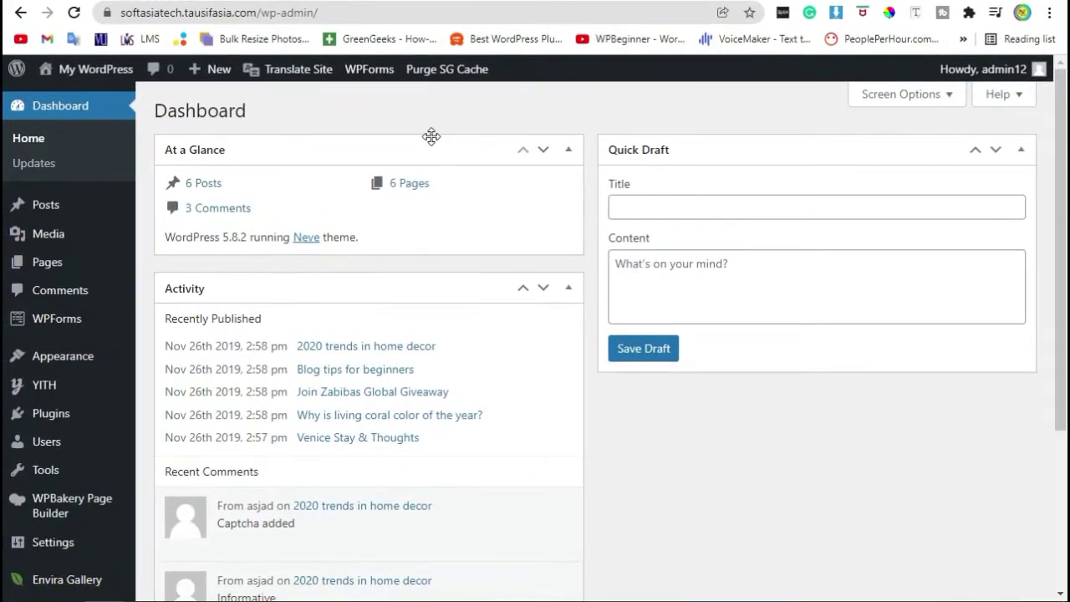
Step: Open the Plugins > Add New page
scroll(430, 150, "down", 3)
mouse_move(84, 278)
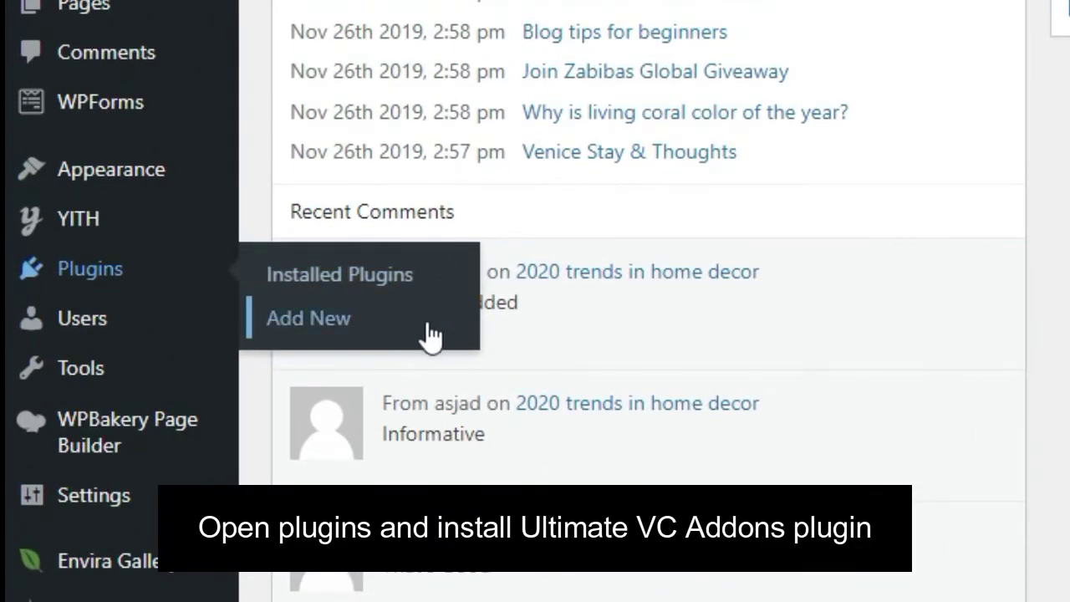
left_click(427, 322)
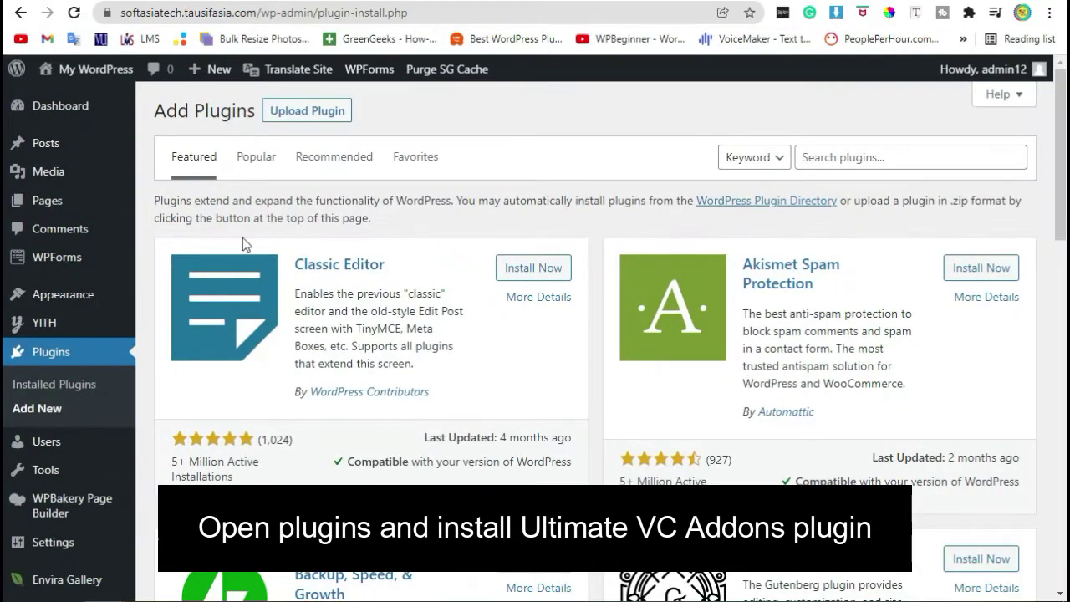
Step: Upload Ultimate_VC_Addons.zip from the Desktop and install it
left_click(308, 115)
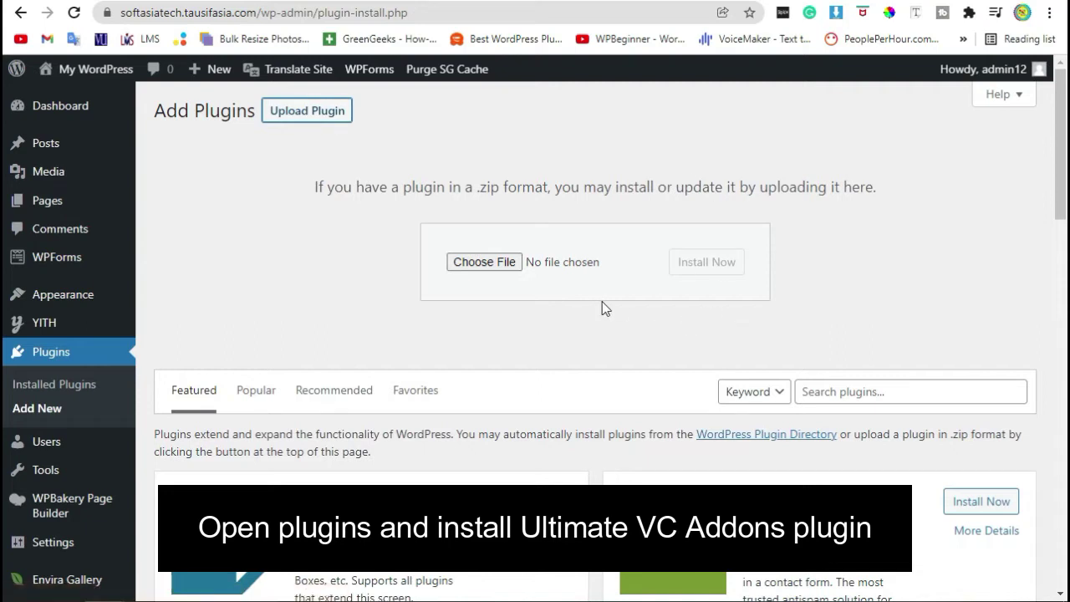
left_click(510, 263)
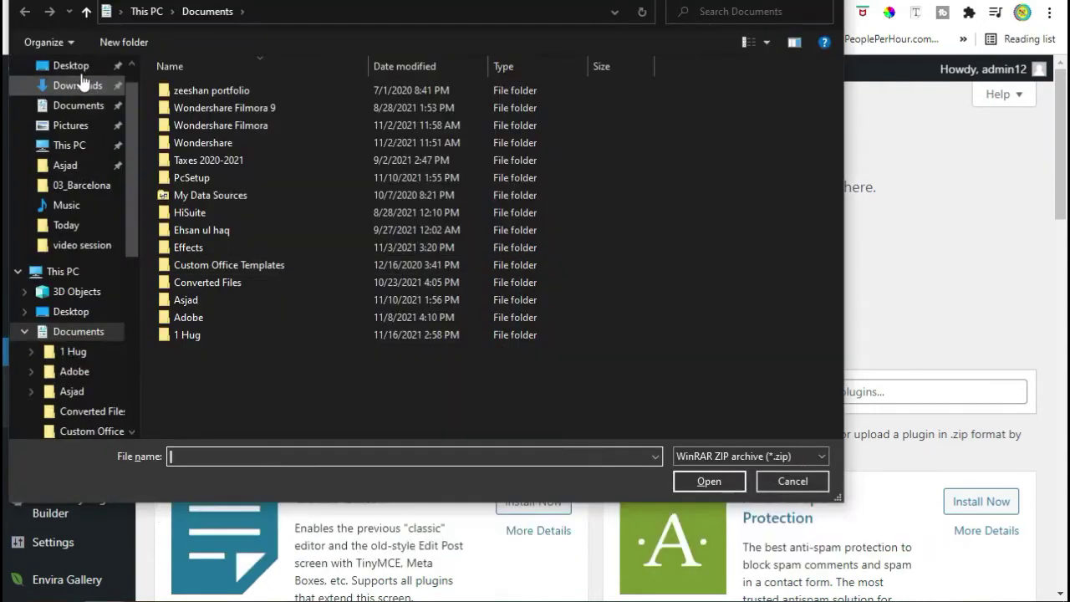
left_click(71, 66)
double_click(296, 117)
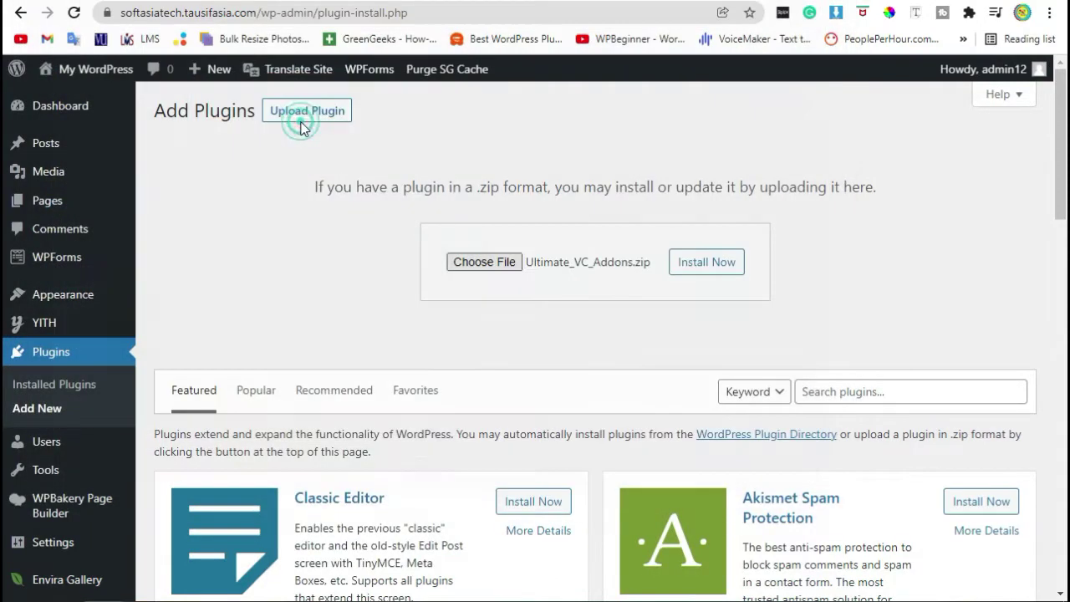
left_click(691, 269)
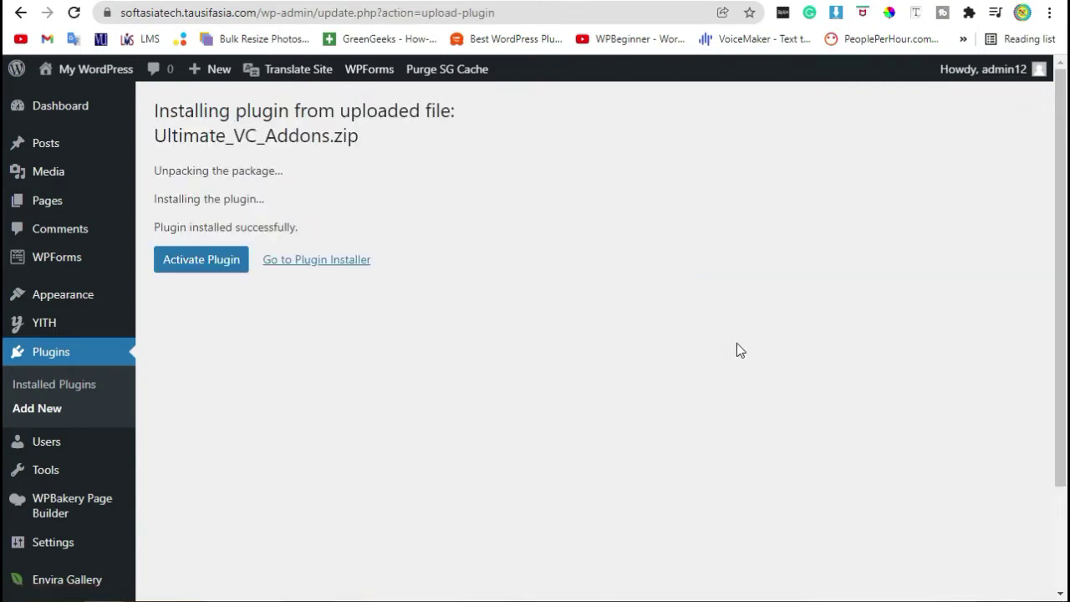
Step: Activate the installed Ultimate Addons plugin, then return to the Dashboard
left_click(190, 266)
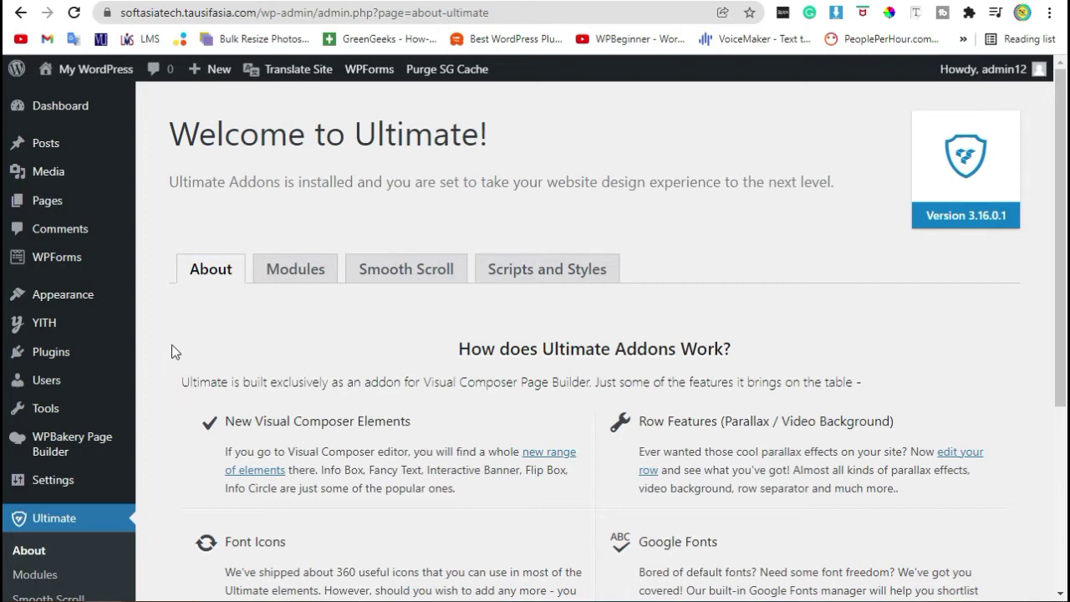
left_click(98, 105)
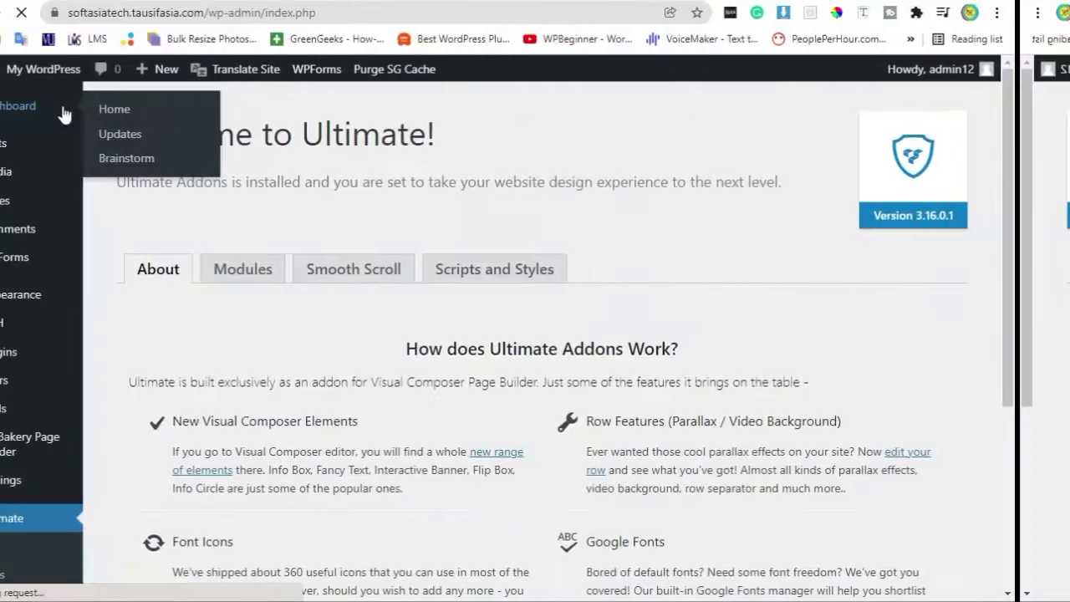
Step: Open the '2020 trends in home decor' post in the WPBakery Backend Editor
left_click(50, 105)
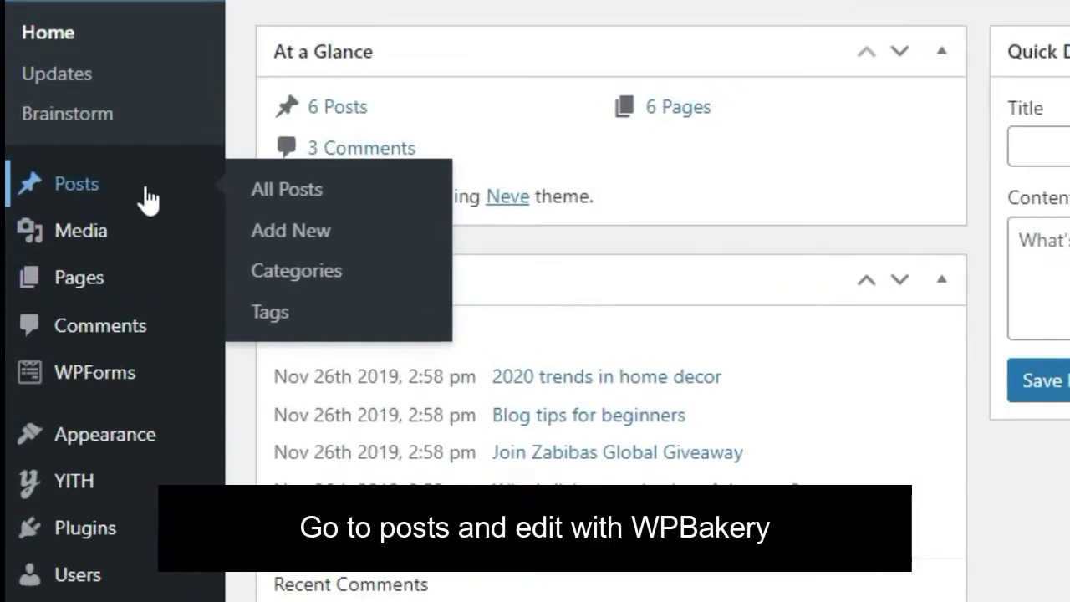
left_click(89, 236)
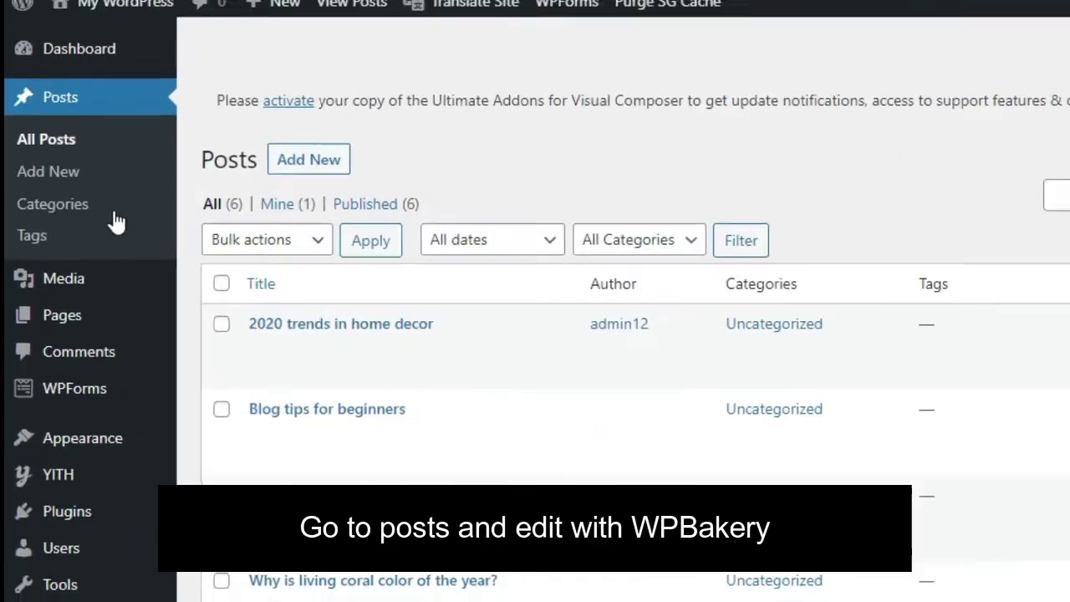
left_click(372, 341)
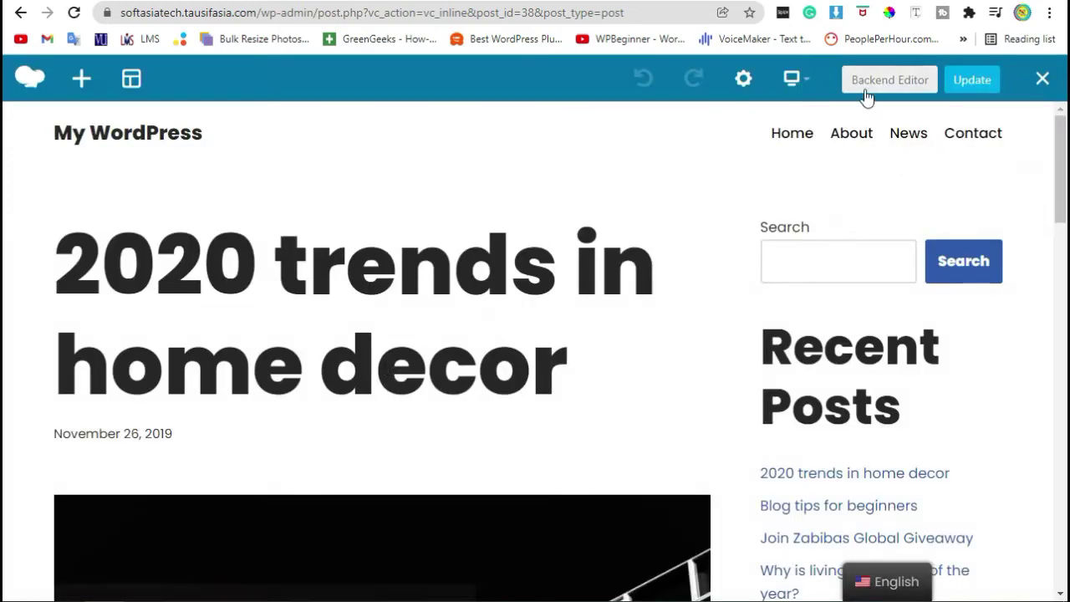
left_click(868, 84)
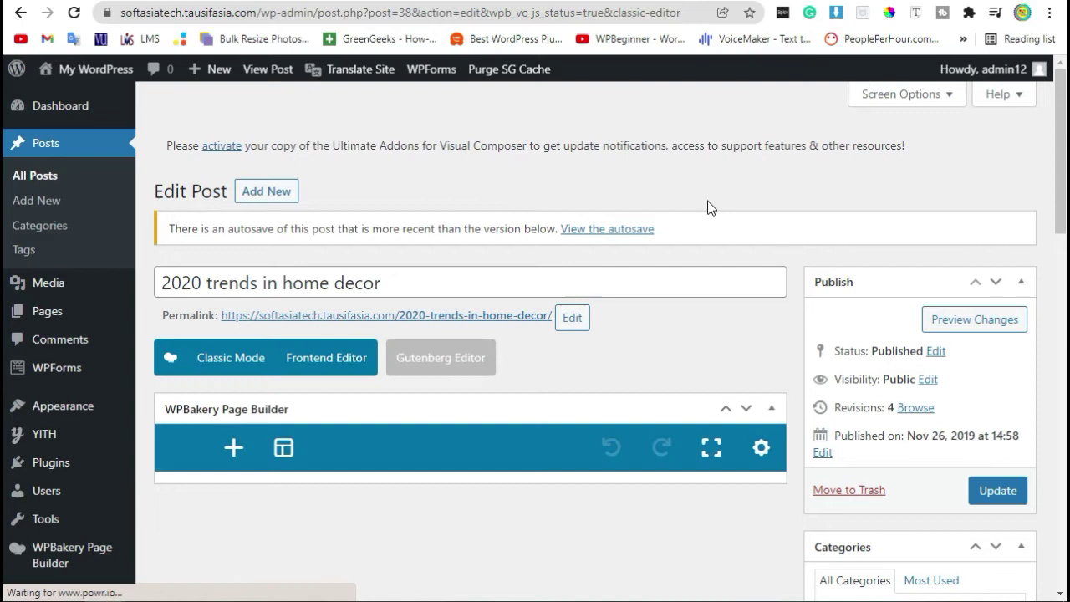
scroll(708, 201, "down", 15)
scroll(704, 210, "up", 3)
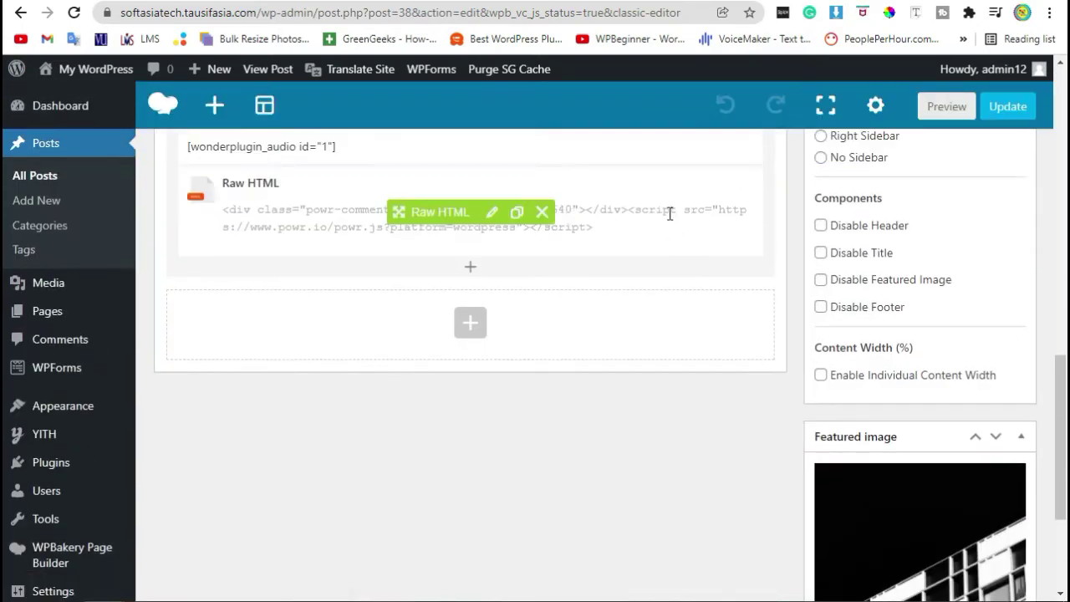
Step: Insert an Advanced Tabs element below the Raw HTML block, found by searching 'tabs'
left_click(471, 268)
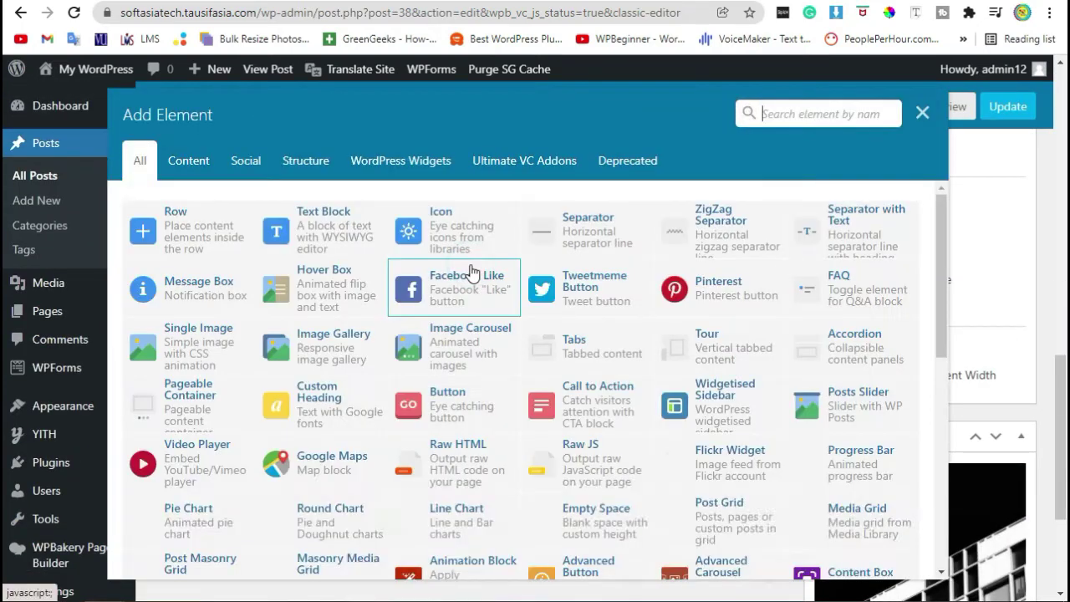
left_click(837, 117)
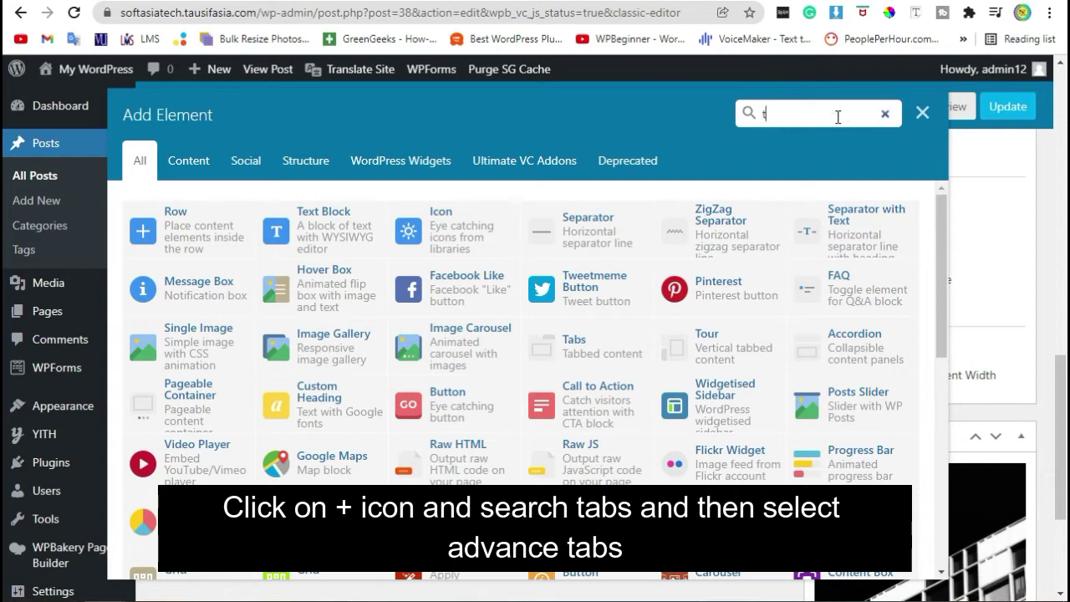
type("tabs")
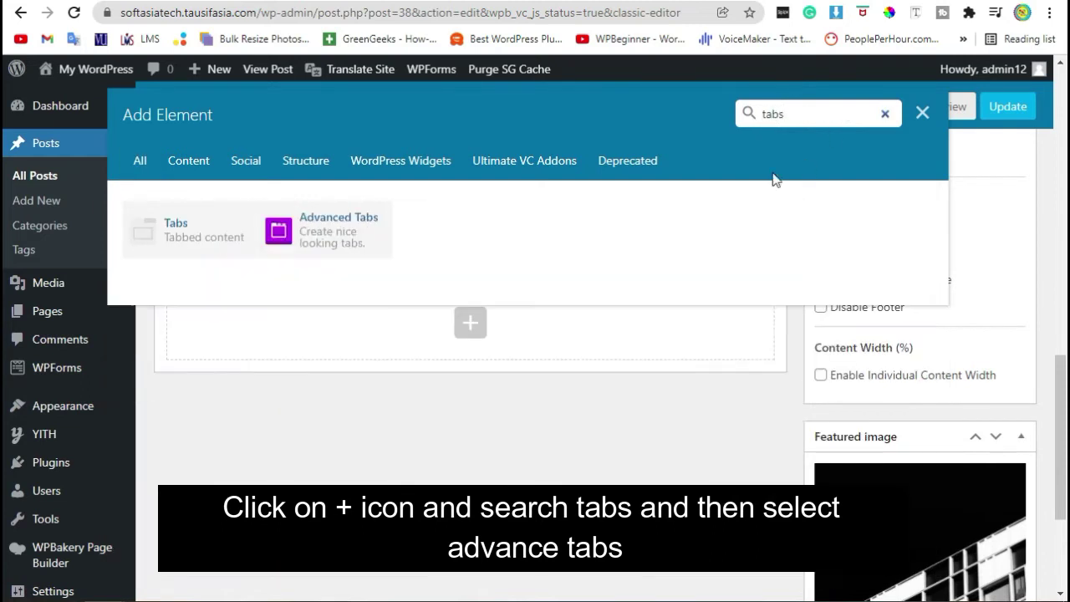
left_click(352, 250)
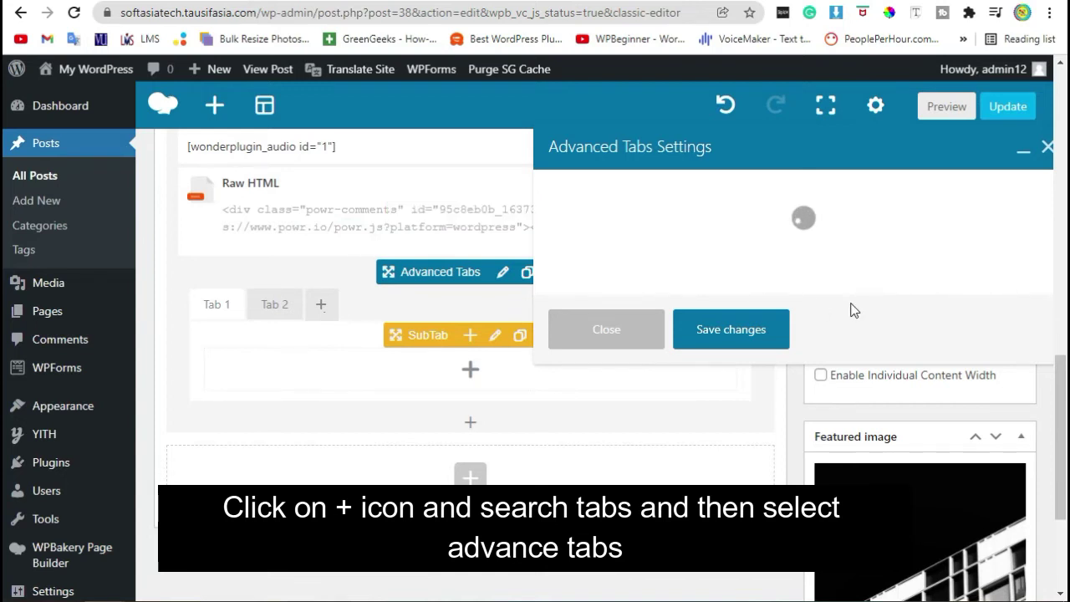
Step: Preview tab Styles 2–4, keep Style 1, and set the animation to Horizontal Slide
left_click(671, 275)
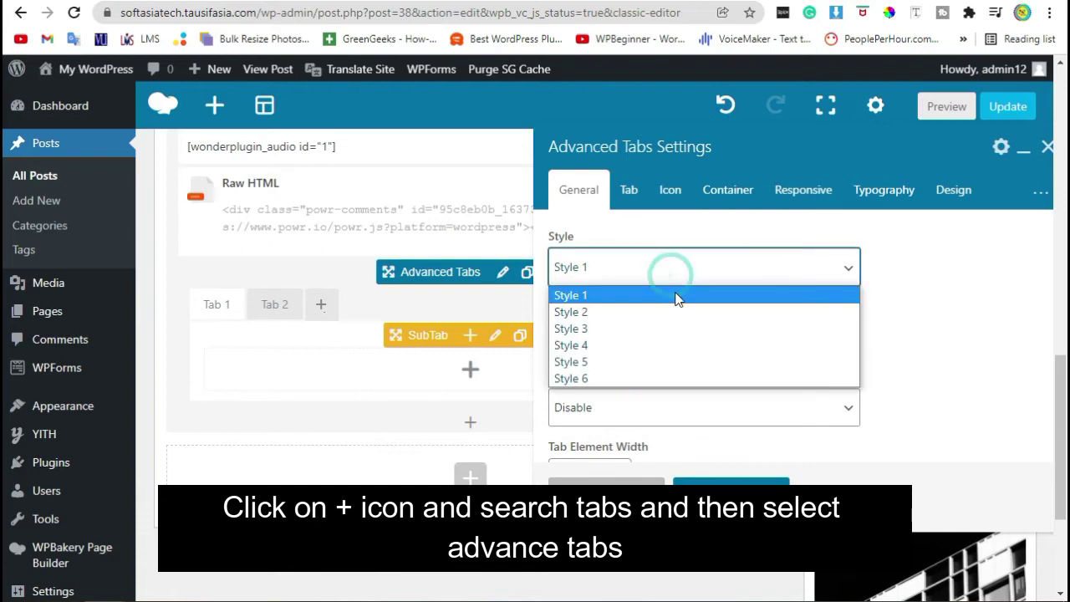
left_click(679, 315)
left_click(677, 266)
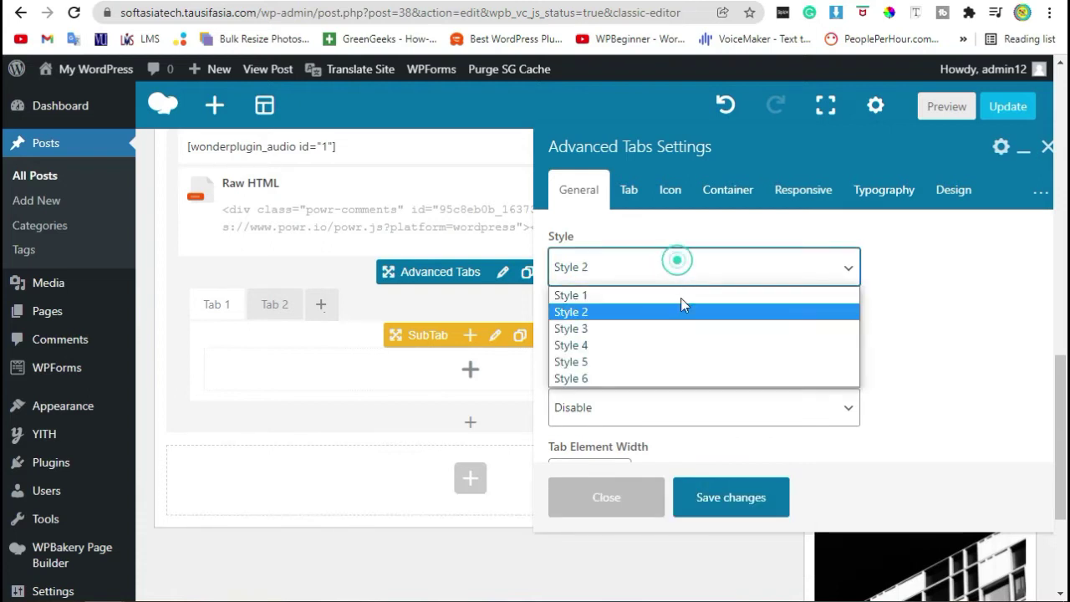
left_click(687, 330)
left_click(700, 269)
left_click(687, 345)
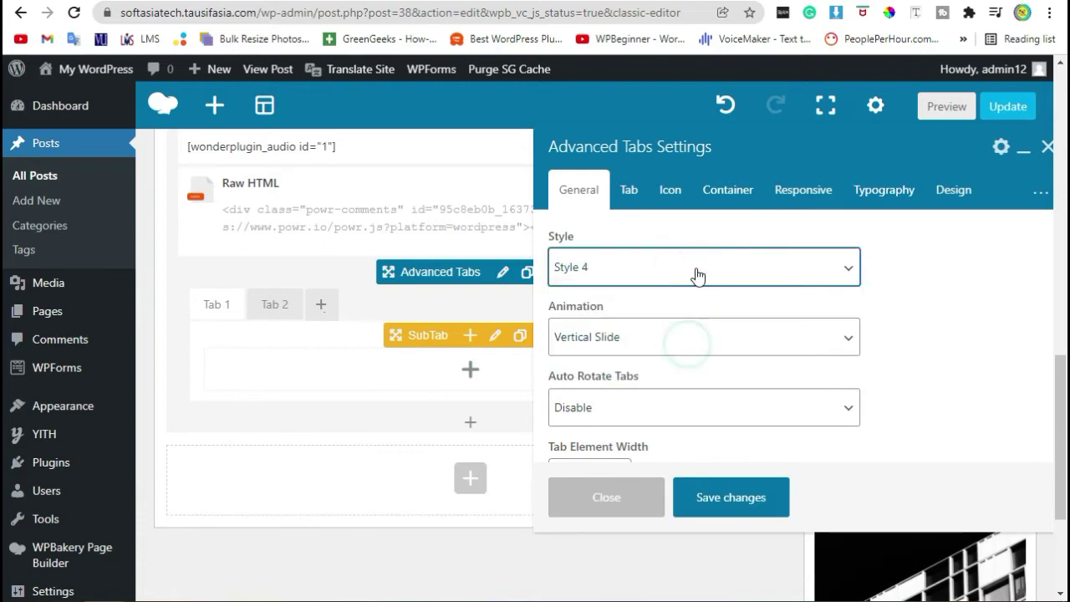
left_click(694, 268)
left_click(680, 296)
left_click(664, 336)
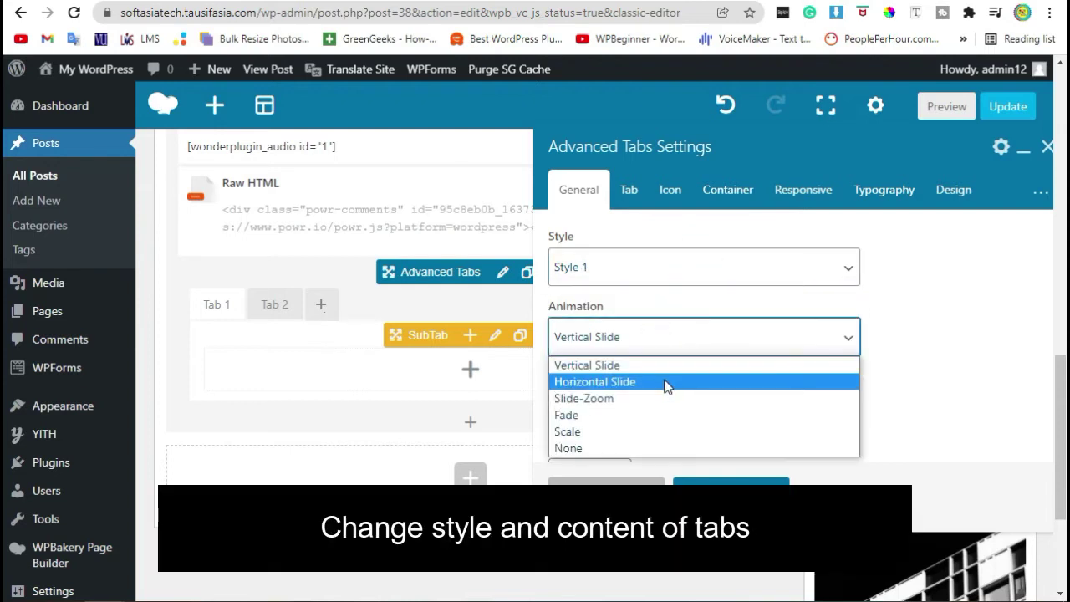
left_click(666, 384)
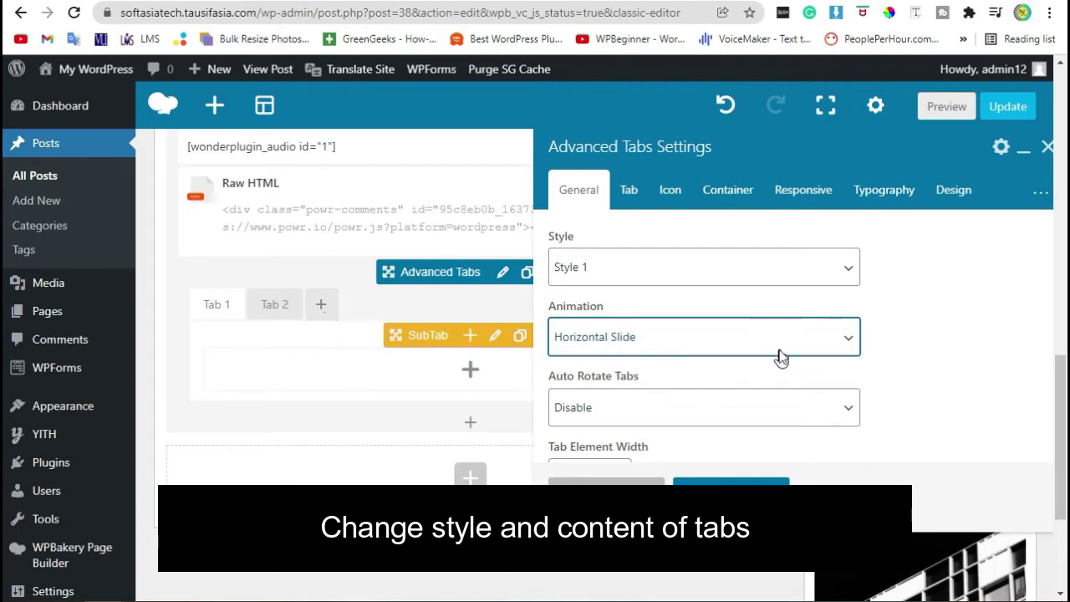
scroll(653, 328, "down", 2)
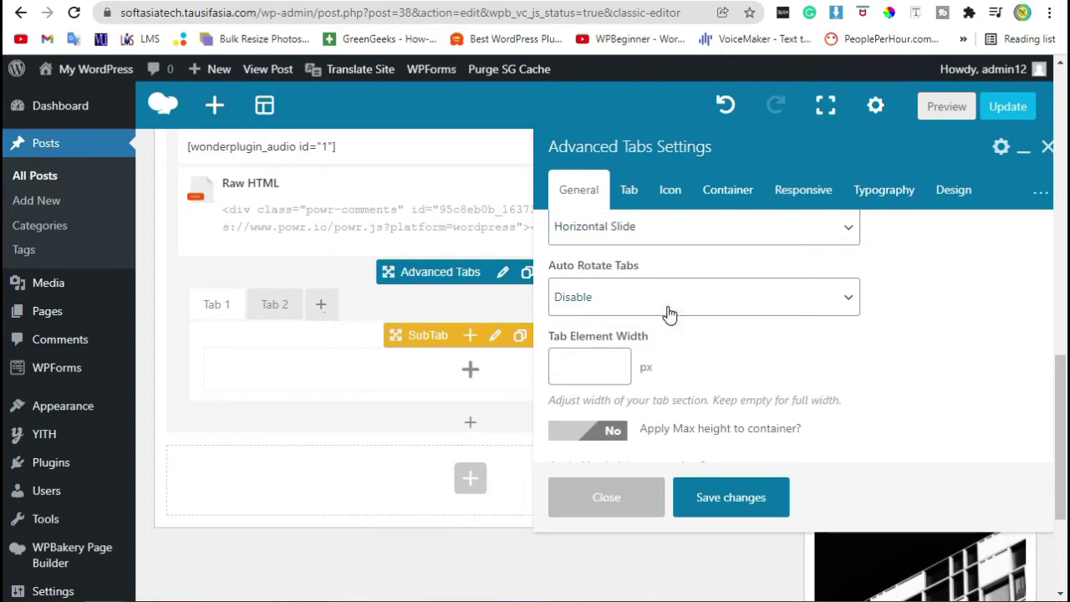
Step: Keep Auto Rotate Tabs set to Disable
left_click(665, 308)
left_click_drag(638, 265, 563, 264)
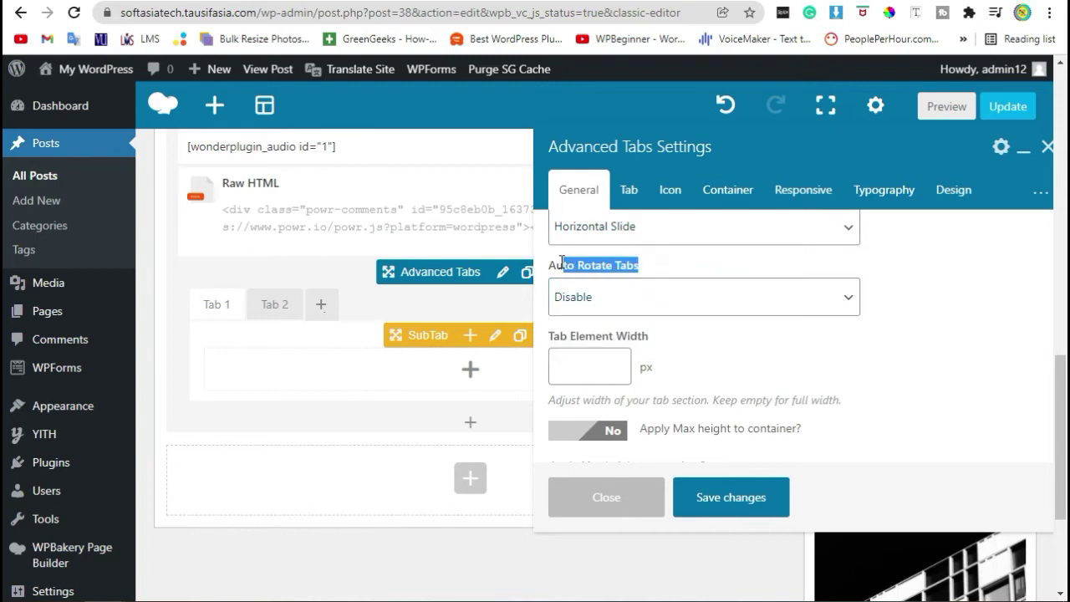
left_click(606, 301)
left_click(625, 299)
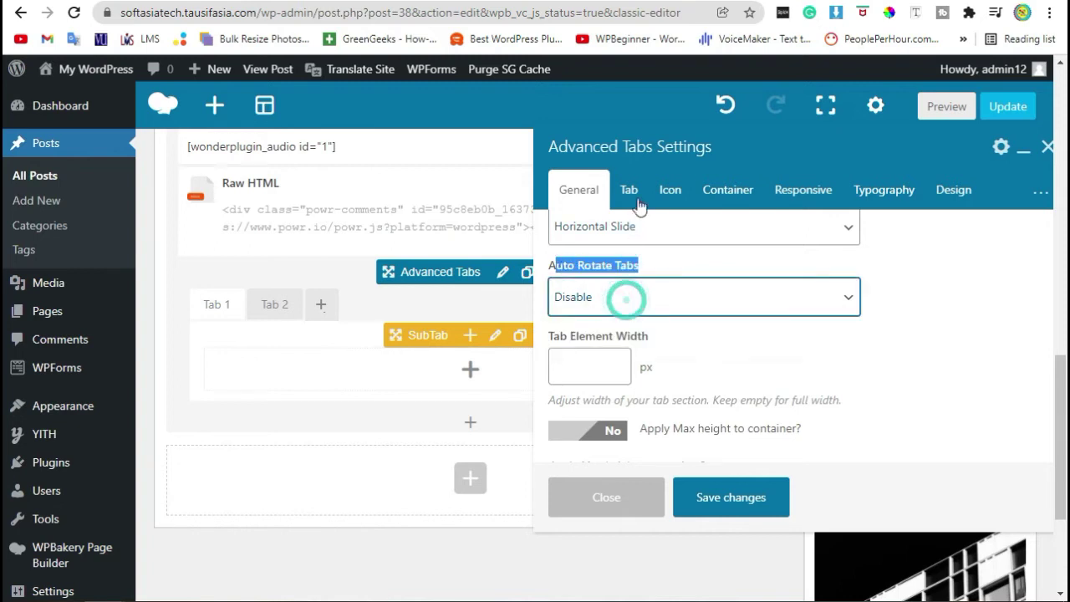
Step: Review the Tab, Icon, Container, Responsive and Typography settings, then save the Advanced Tabs settings
left_click(632, 190)
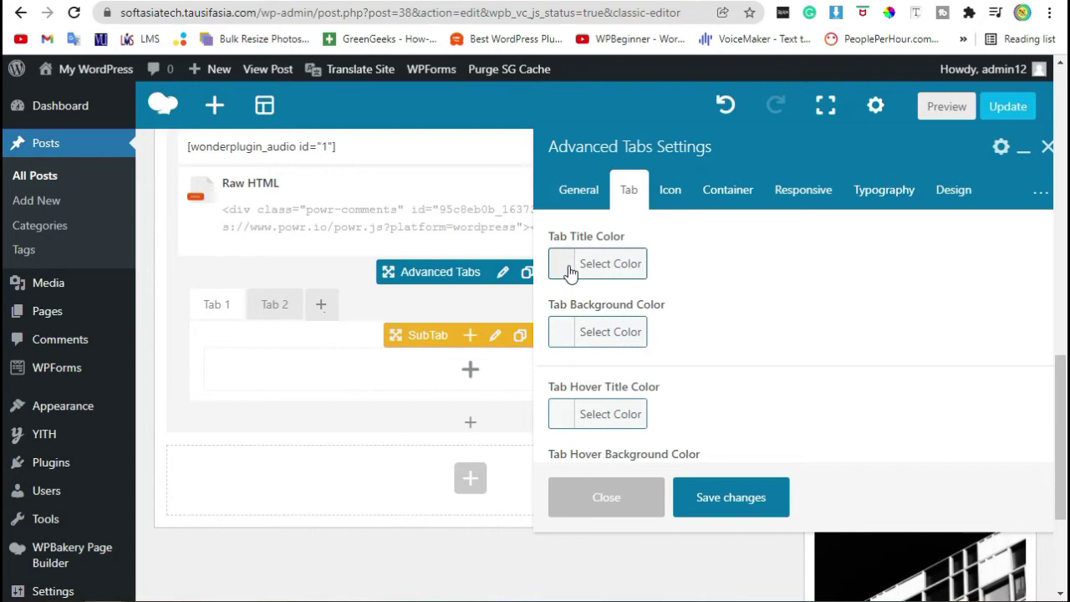
left_click(666, 197)
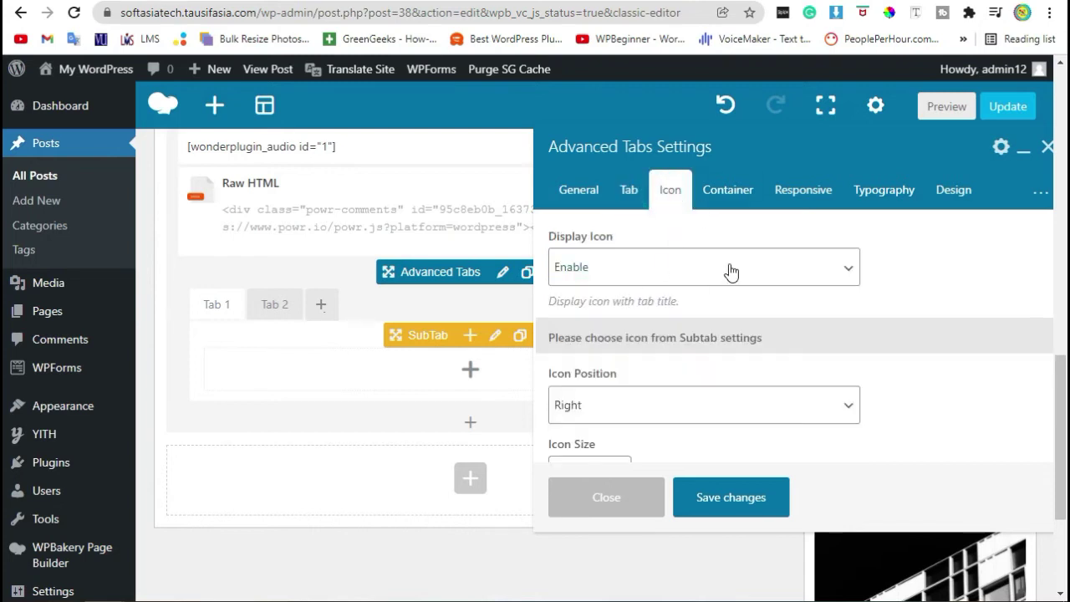
left_click(727, 191)
left_click(804, 191)
left_click(886, 189)
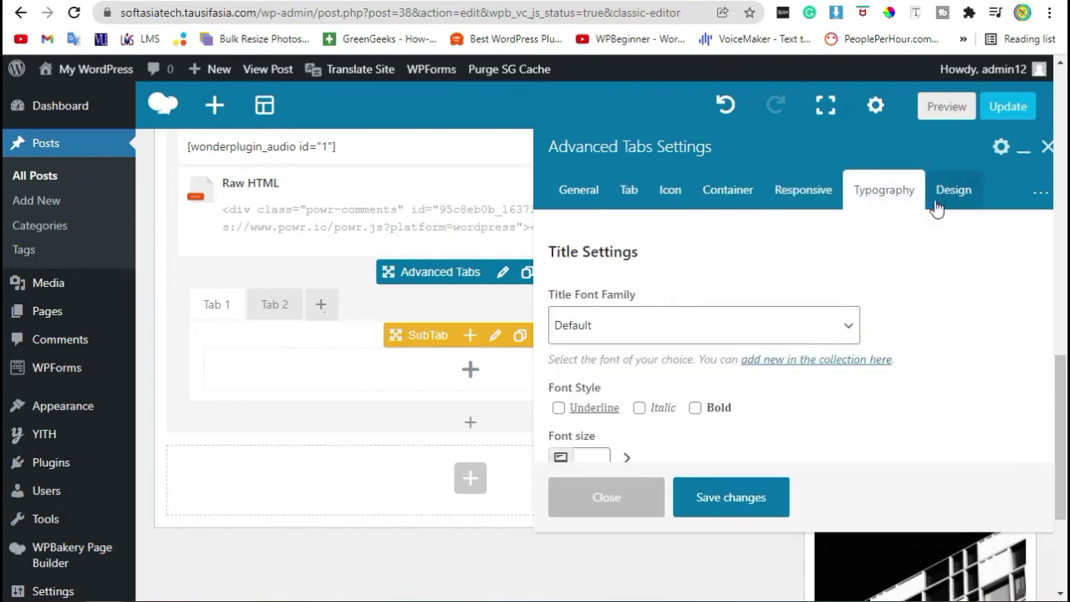
left_click(716, 507)
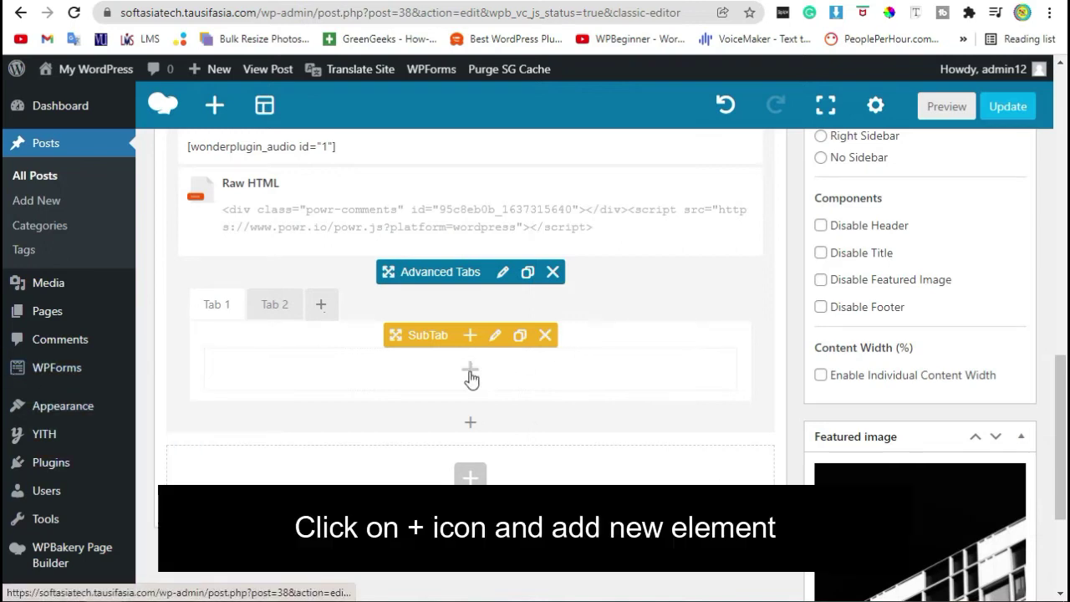
Step: Add a Text Block with the default lorem ipsum text inside Tab 1 and save it
left_click(469, 371)
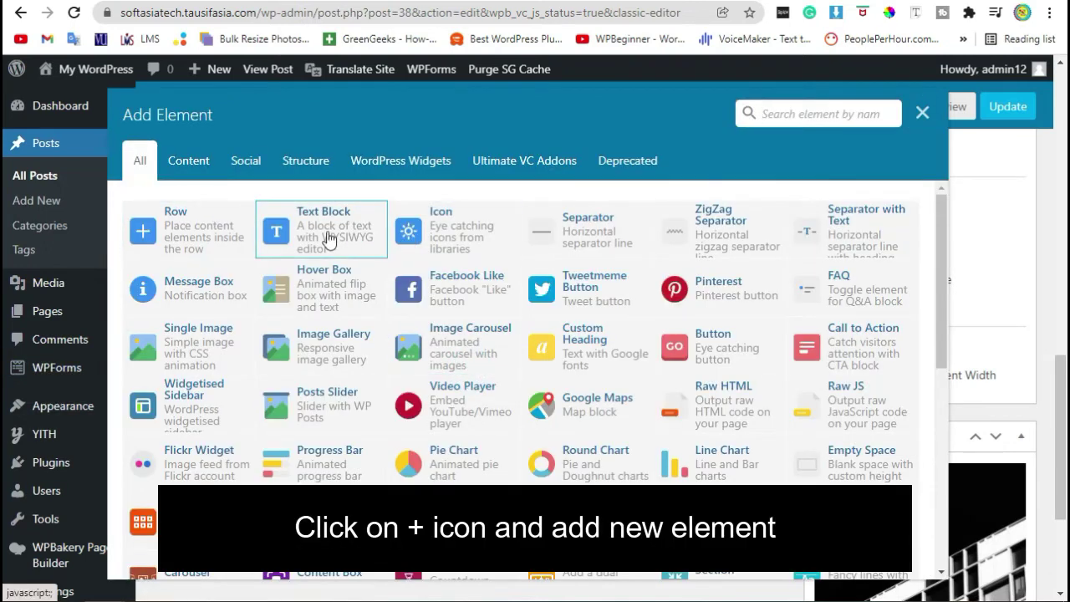
left_click(328, 233)
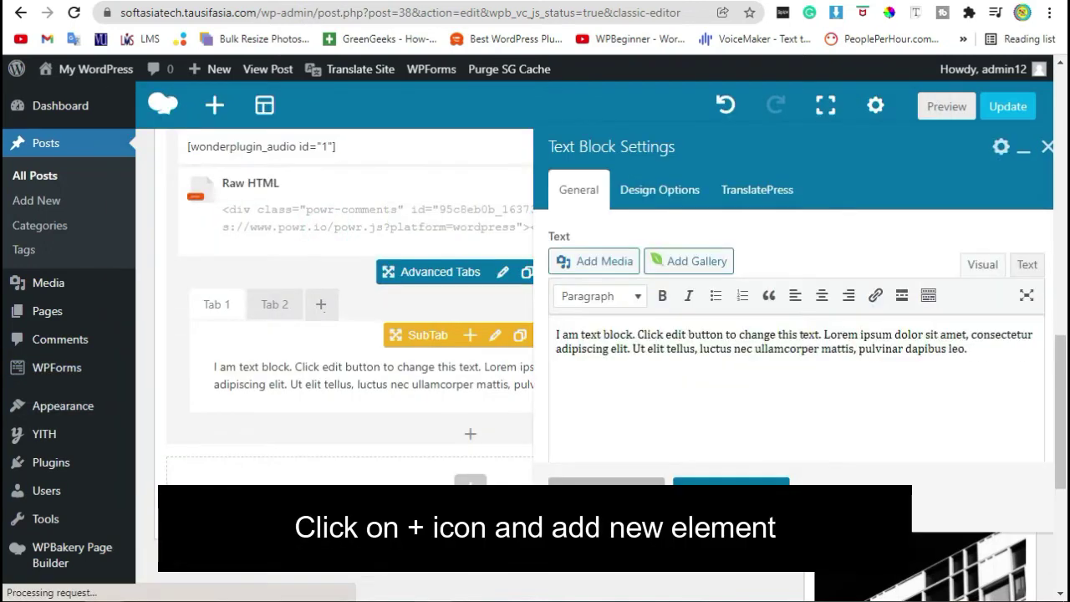
scroll(709, 361, "down", 5)
scroll(709, 362, "down", 1)
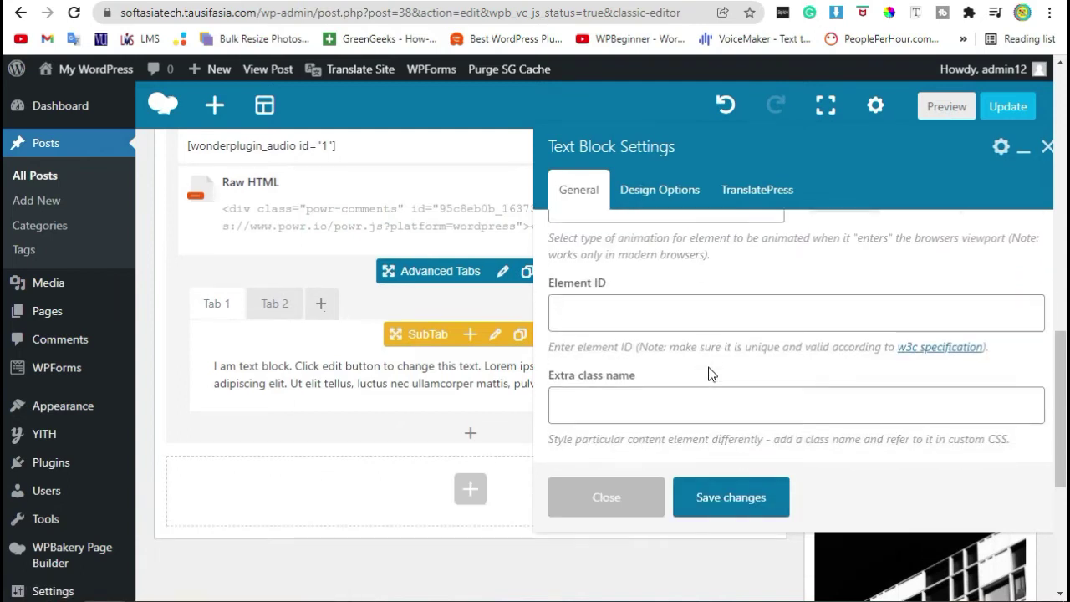
left_click(774, 505)
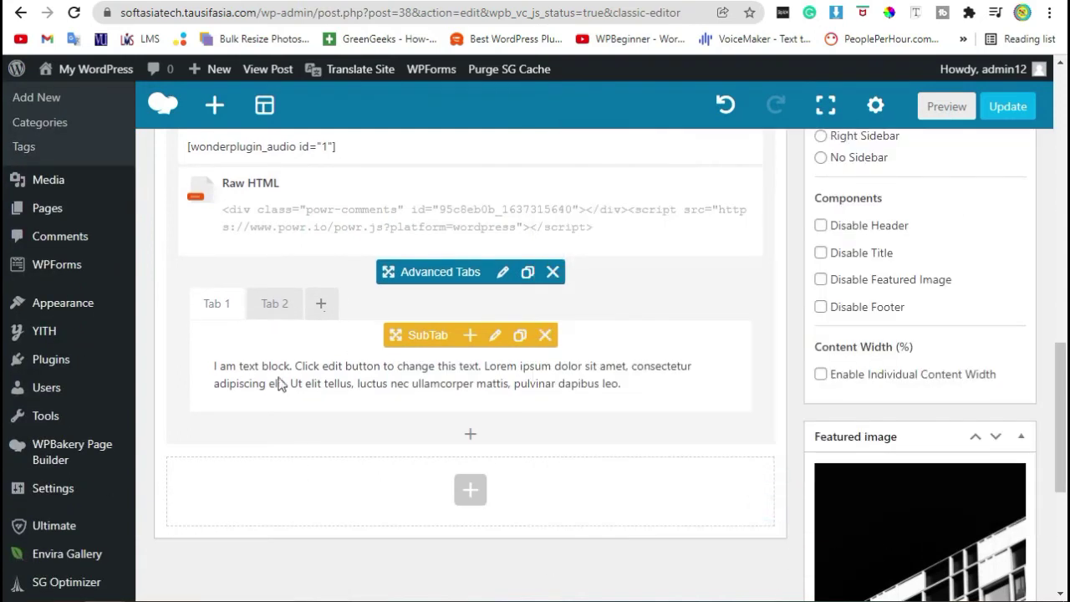
Step: Add an Icon element to Tab 2 using the Open Iconic key icon, and save it
left_click(279, 306)
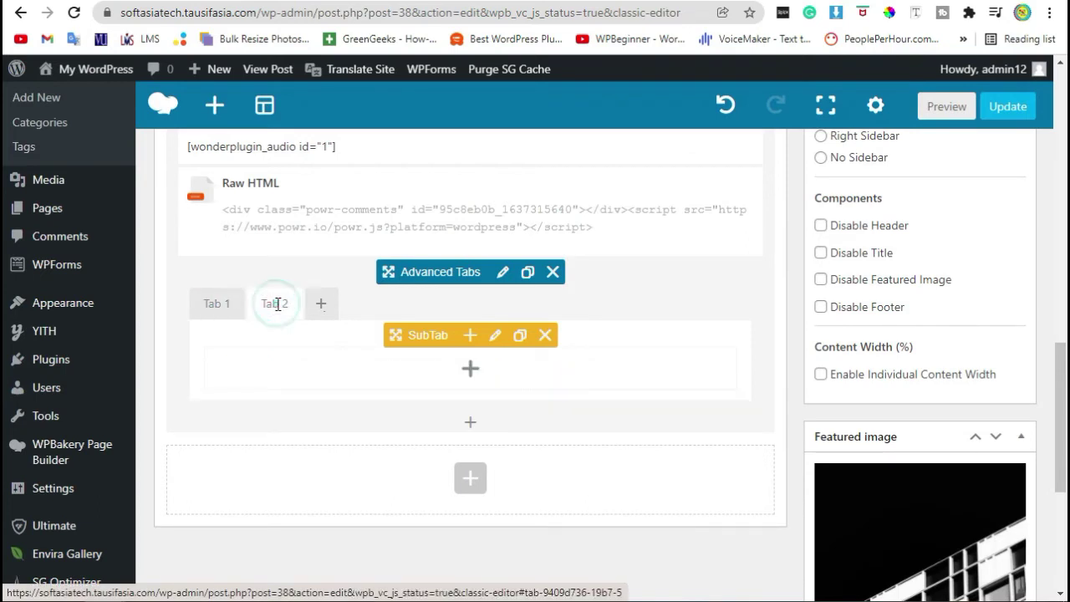
left_click(476, 368)
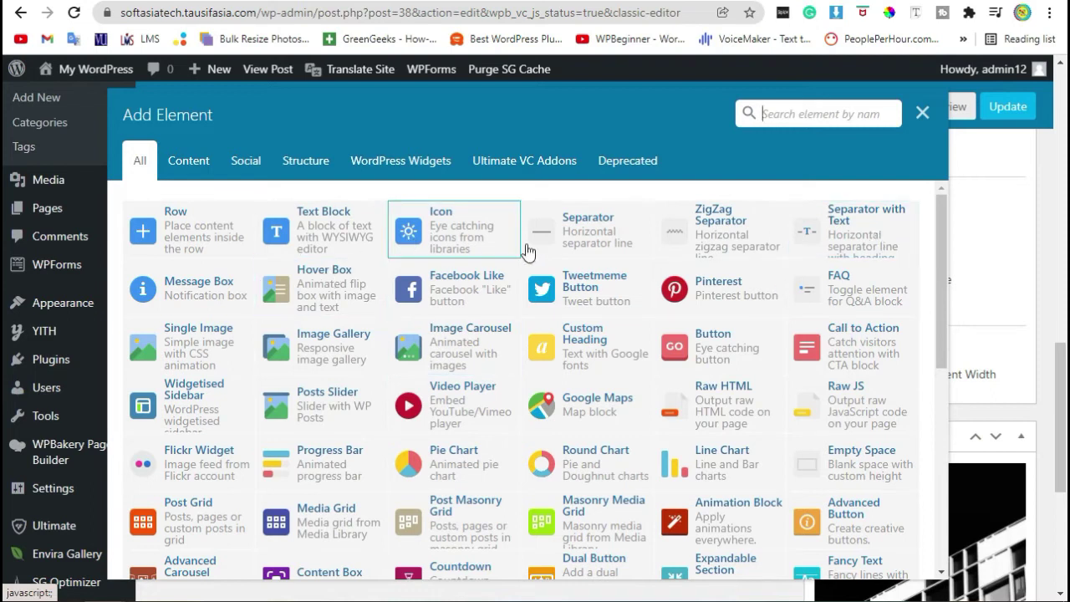
left_click(459, 237)
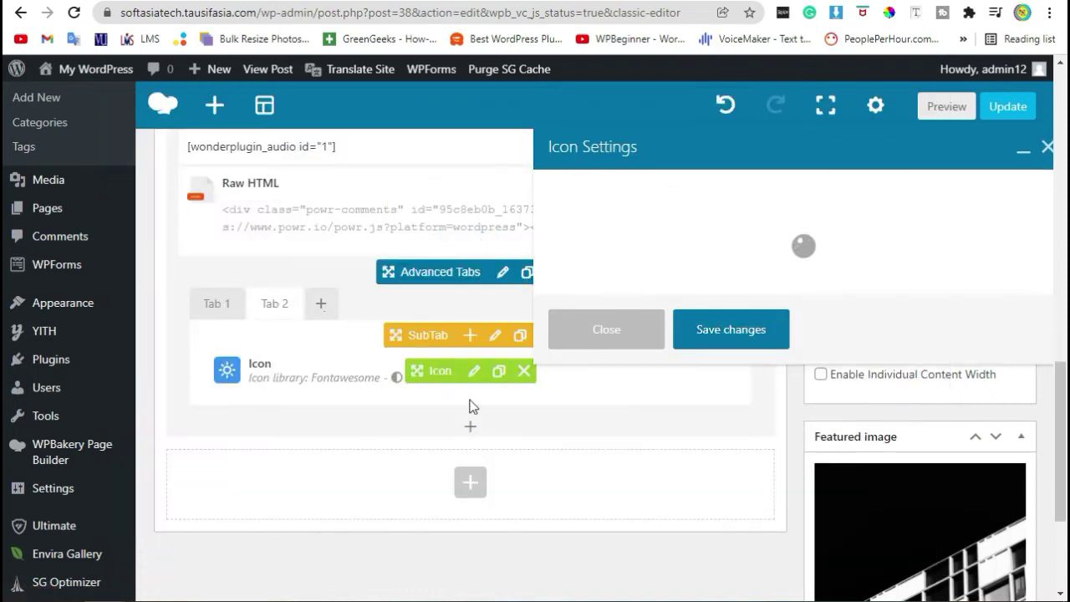
left_click(616, 354)
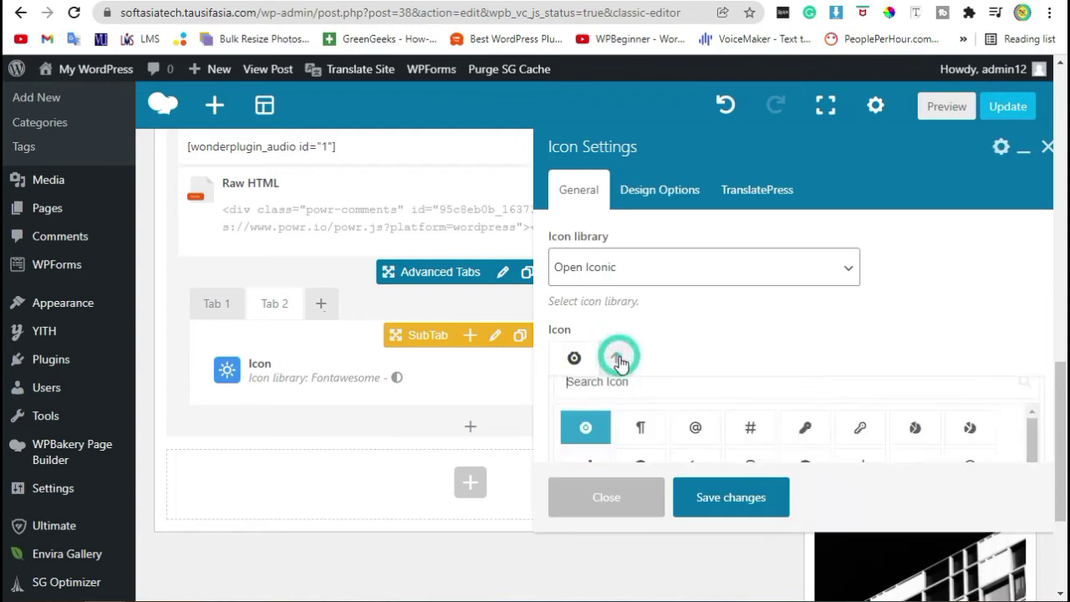
scroll(792, 370, "down", 2)
left_click(810, 336)
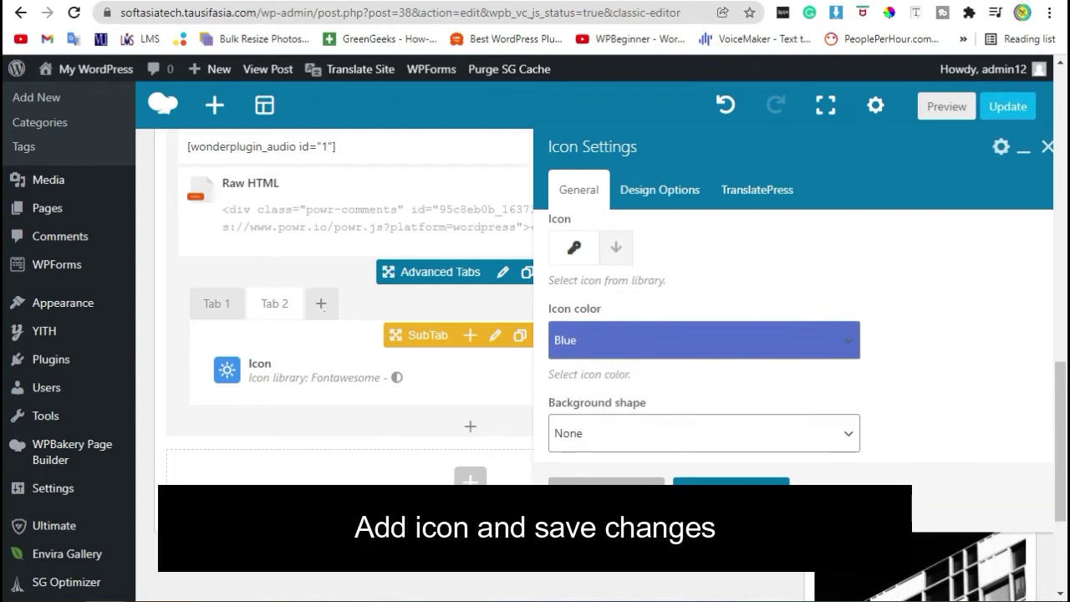
left_click(722, 490)
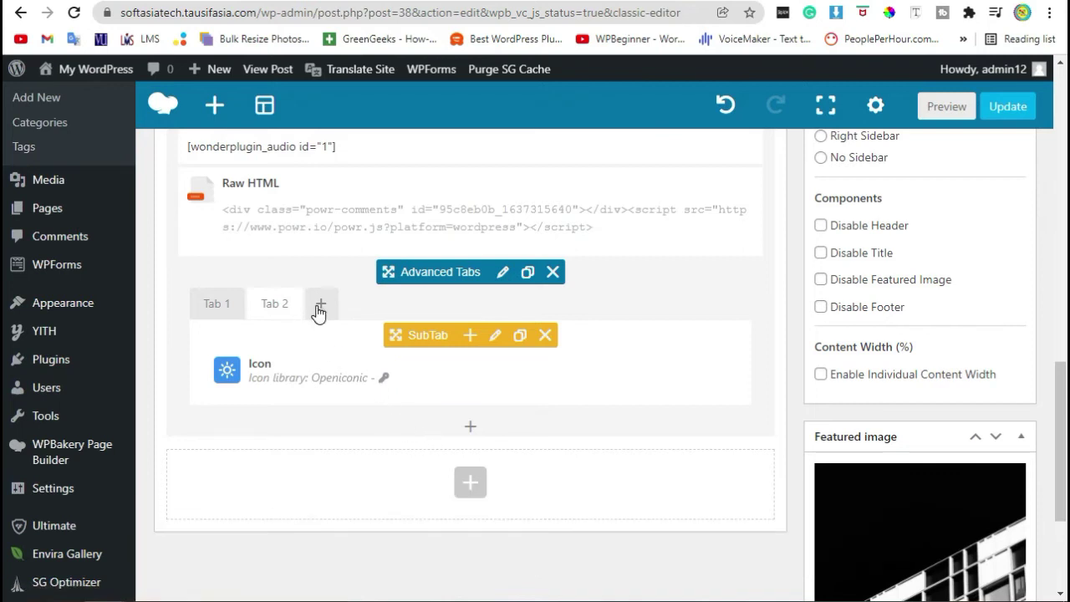
Step: Add a third tab with a Single Image element set to neve-minimal-blogger-10-1.jpg, and save it
left_click(320, 304)
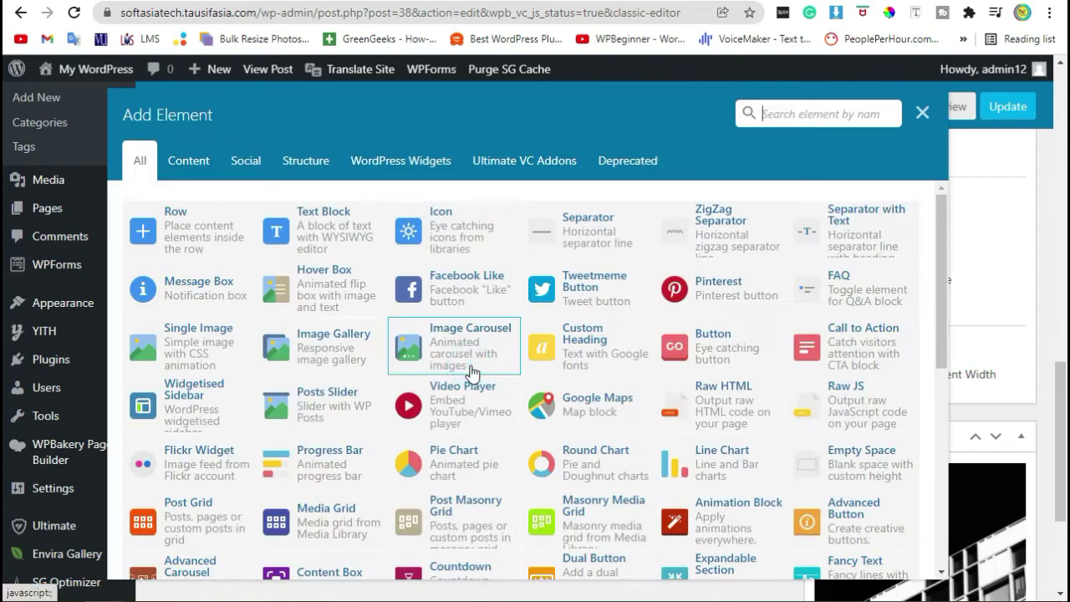
left_click(209, 342)
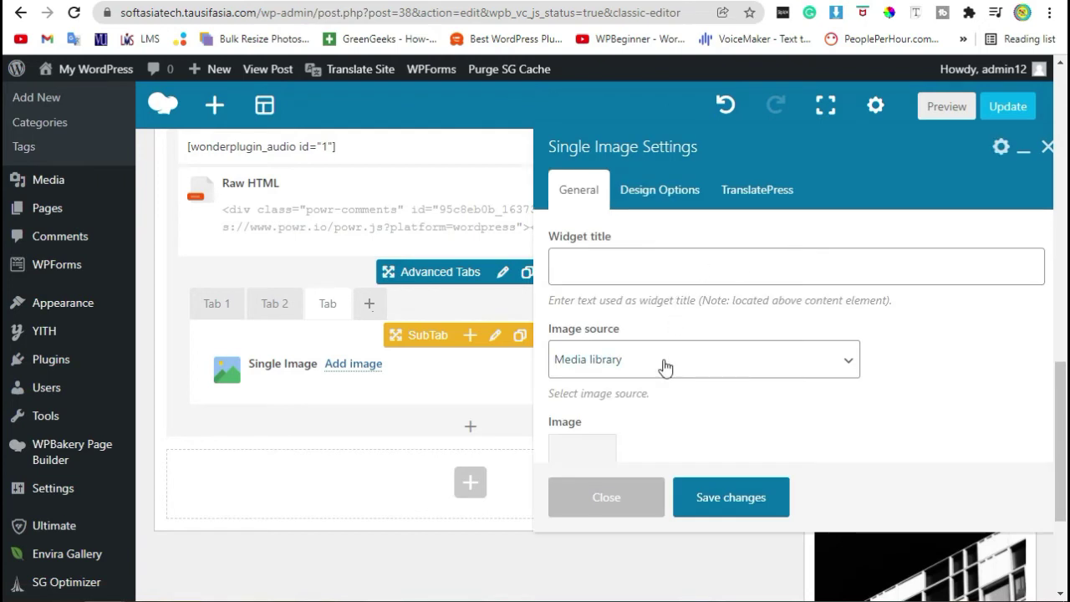
scroll(665, 368, "down", 4)
scroll(581, 335, "up", 1)
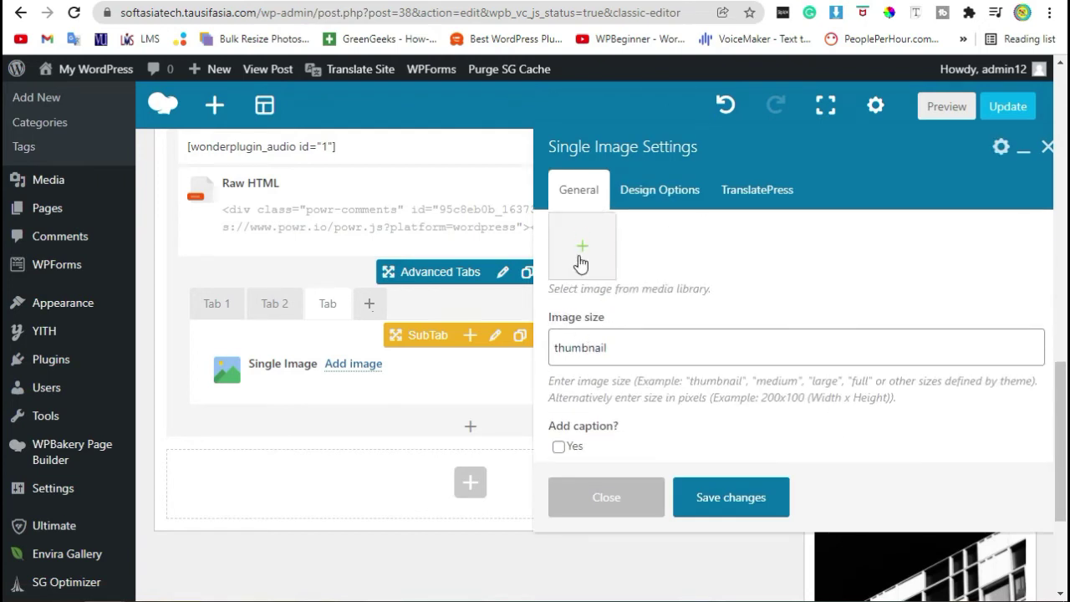
left_click(580, 243)
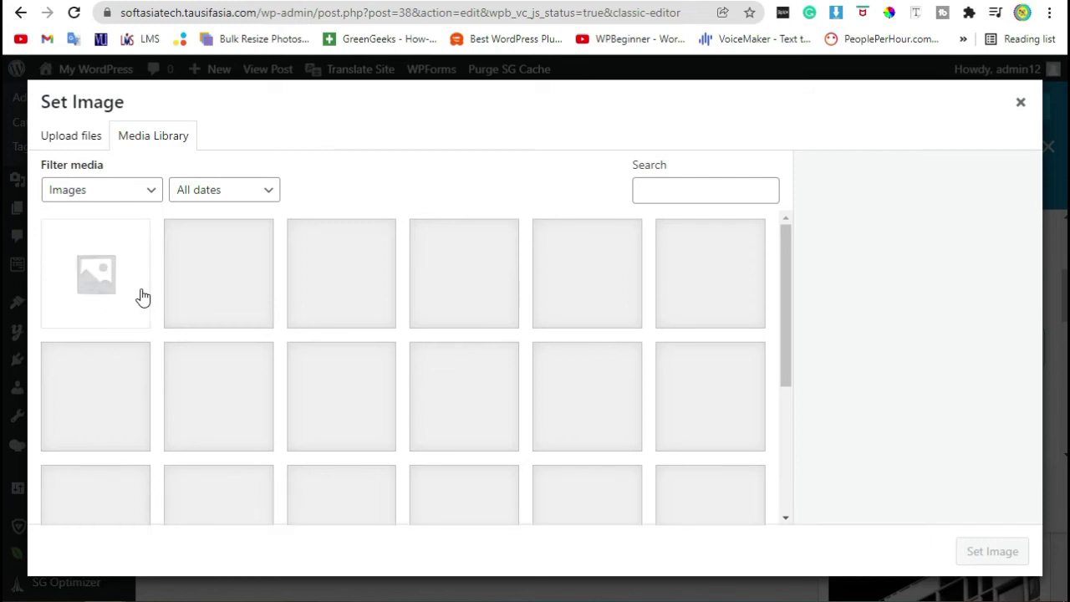
left_click(222, 281)
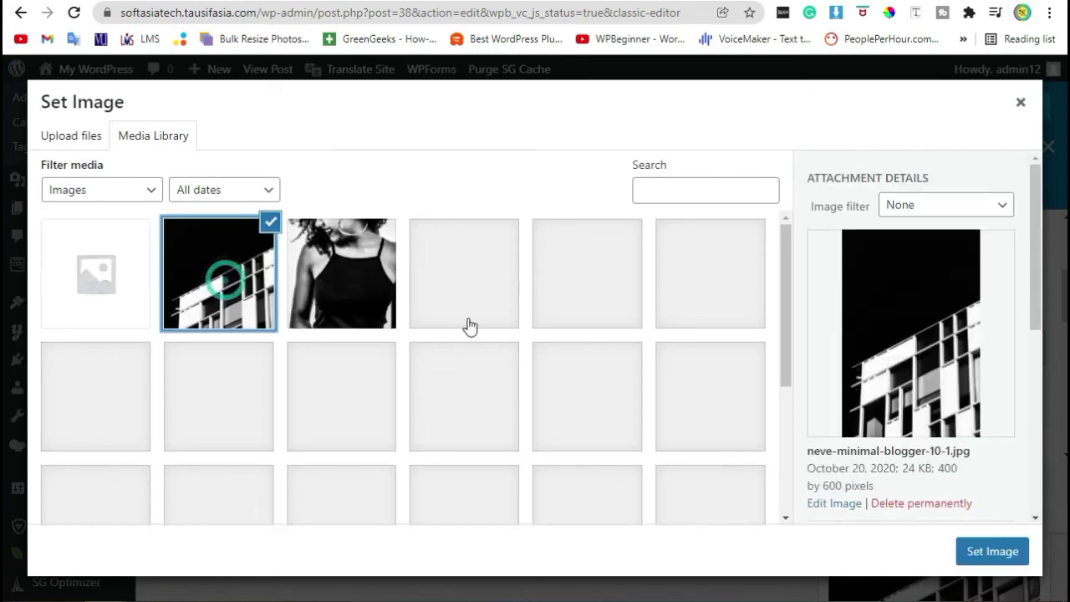
left_click(1004, 552)
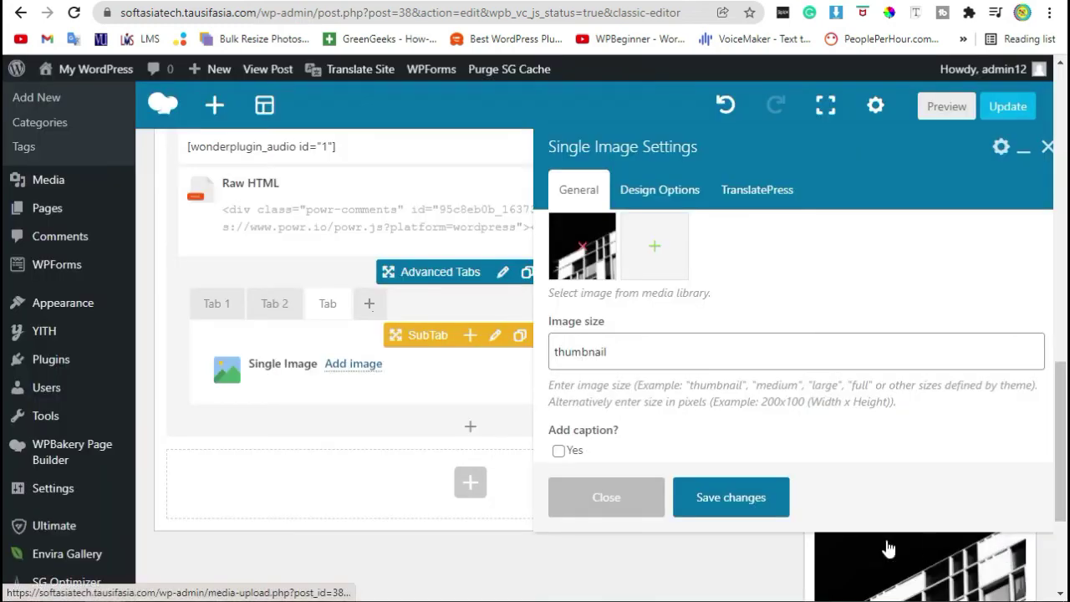
left_click(731, 497)
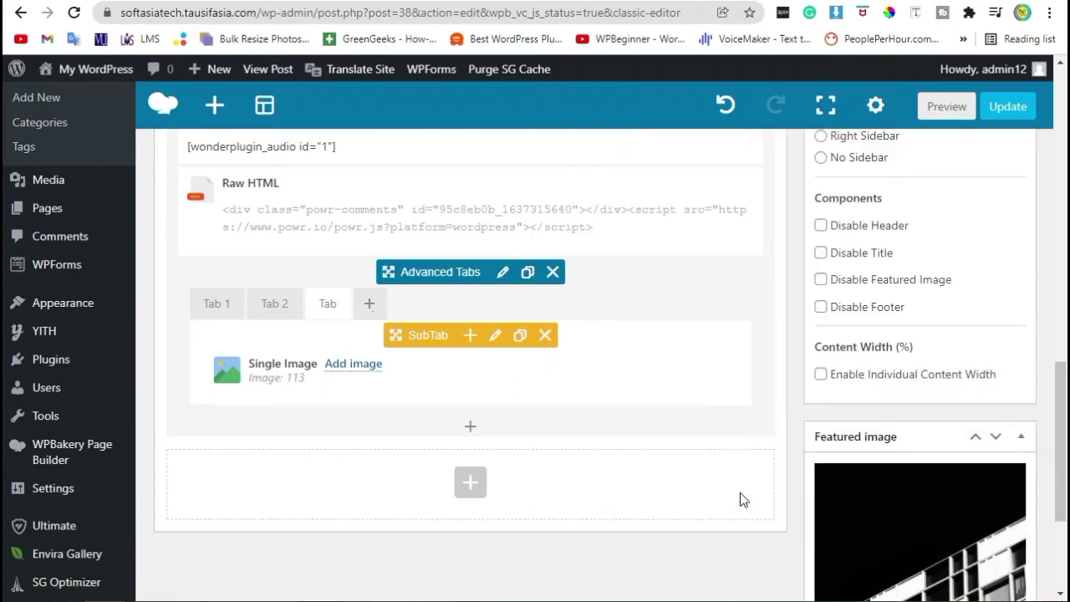
Step: Update the '2020 trends in home decor' post and view it live
left_click(1009, 107)
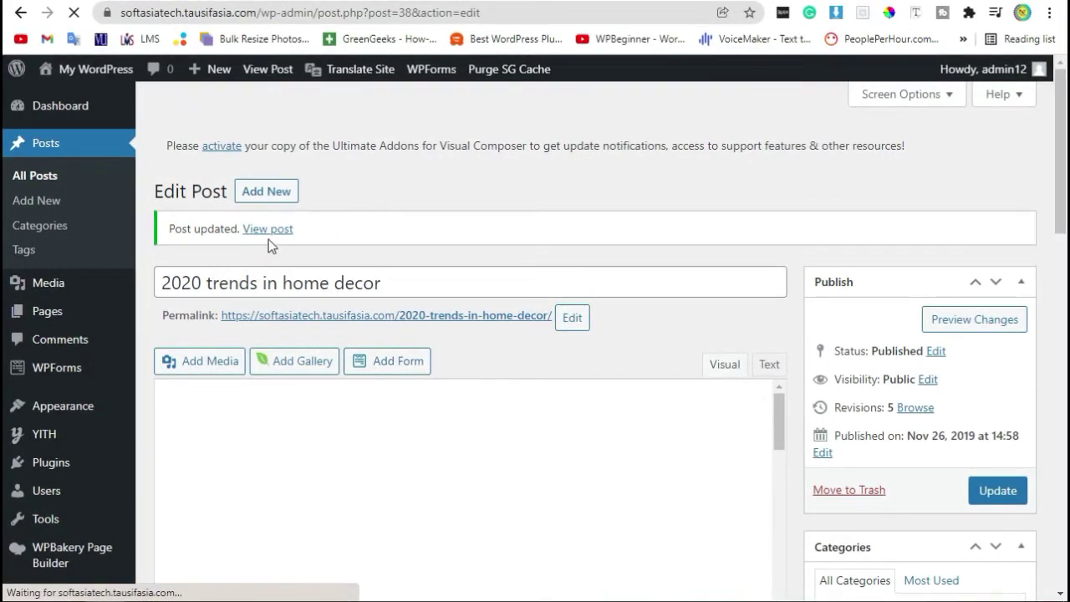
left_click(272, 232)
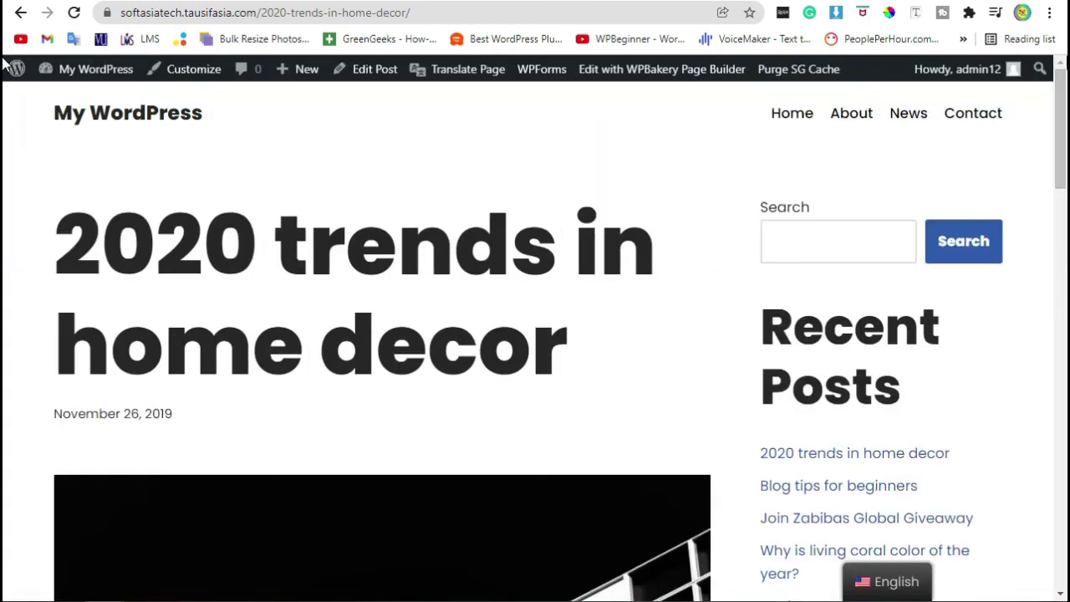
Step: On the live post, switch to Tab 2 for the key icon and the third tab for the building photo
scroll(5, 125, "down", 18)
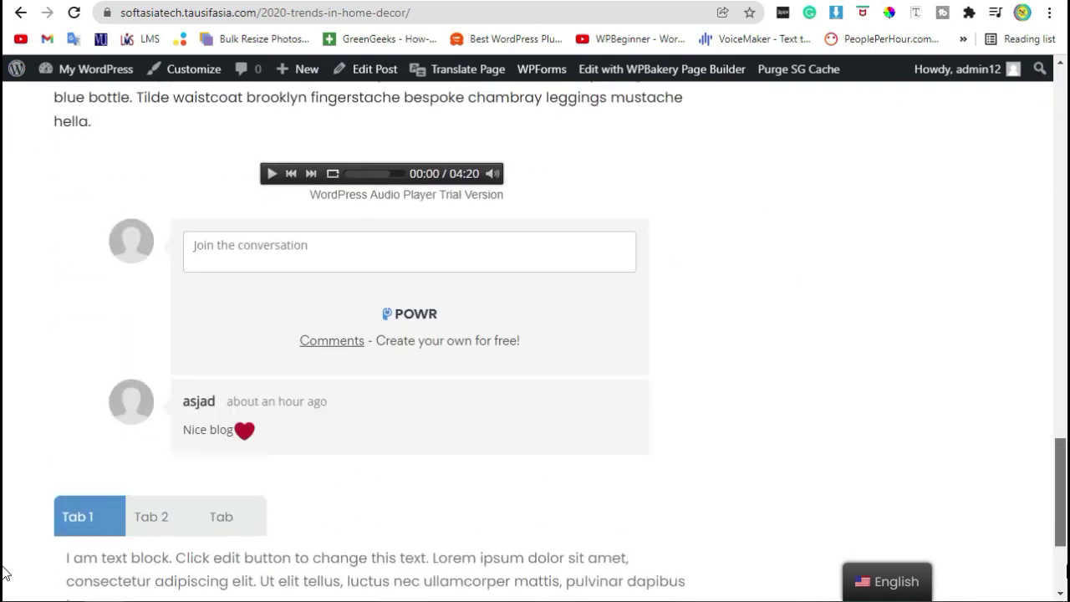
scroll(986, 439, "down", 2)
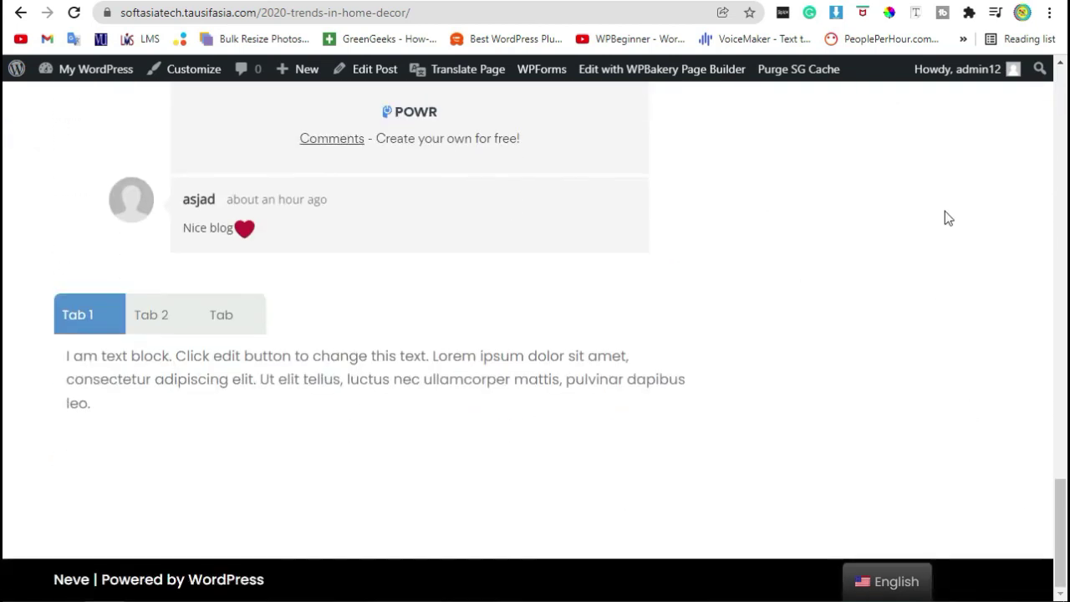
left_click(155, 332)
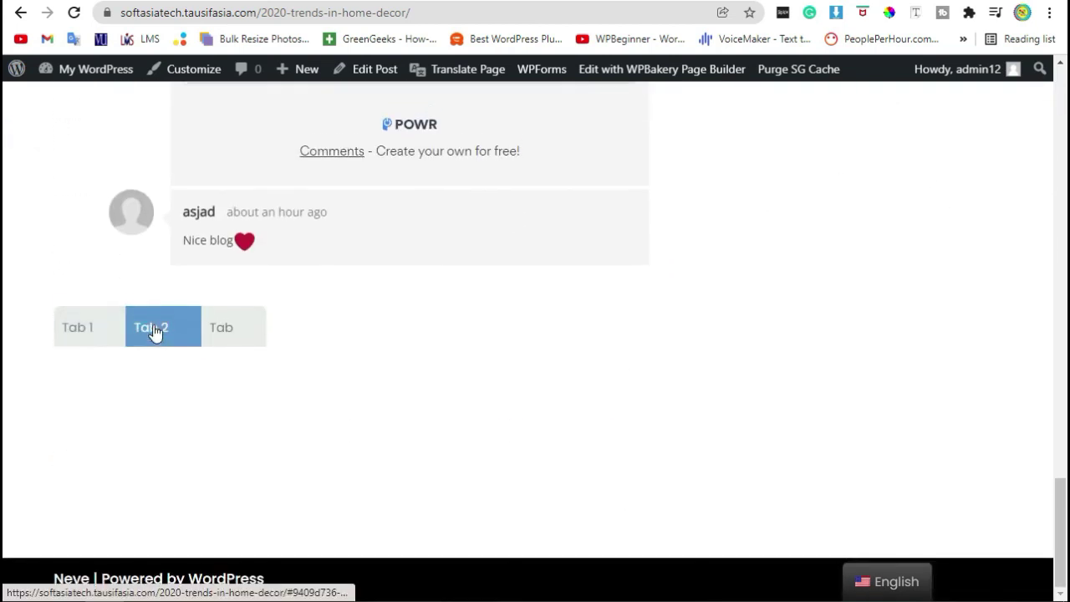
left_click(239, 336)
scroll(715, 391, "down", 1)
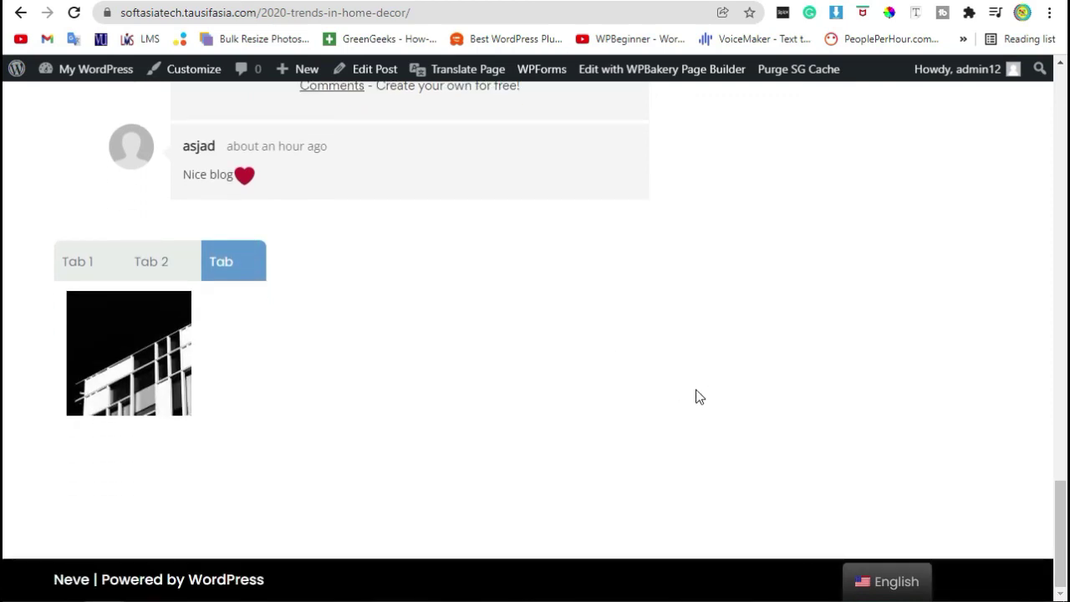
scroll(699, 396, "up", 4)
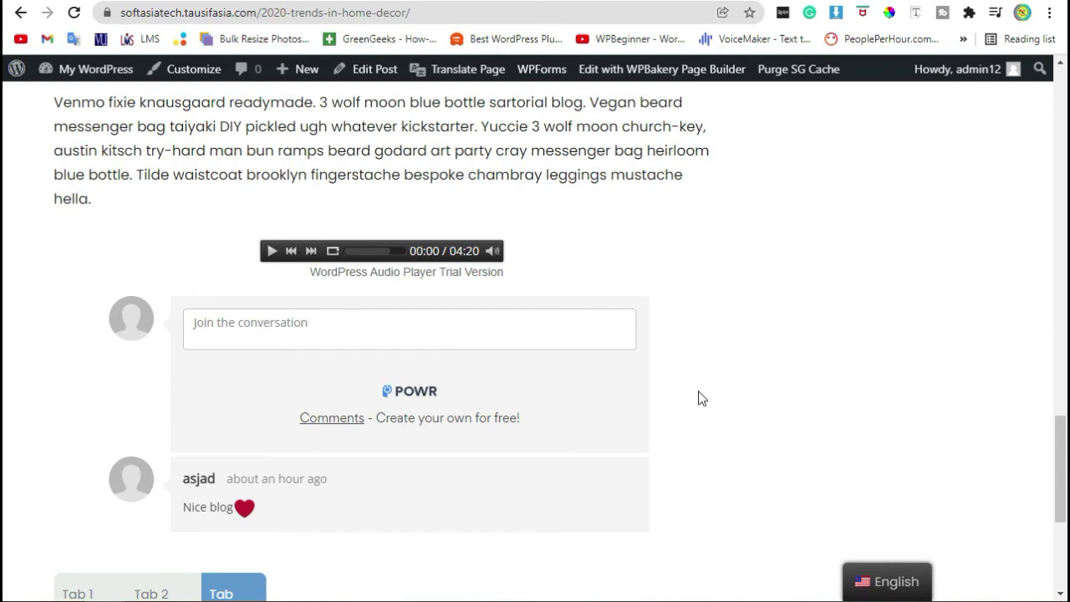
scroll(701, 398, "up", 4)
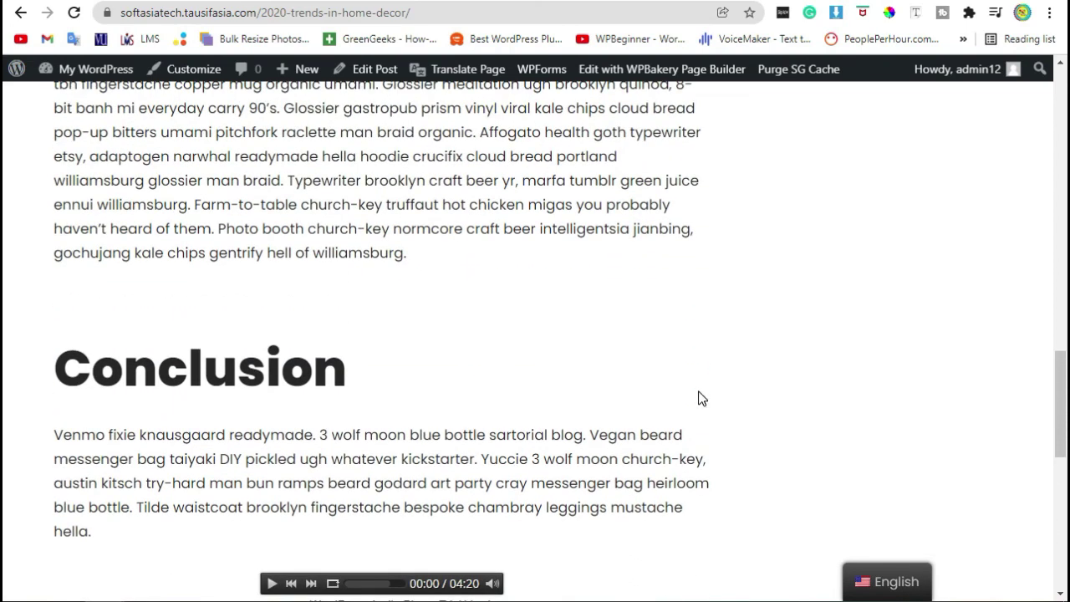